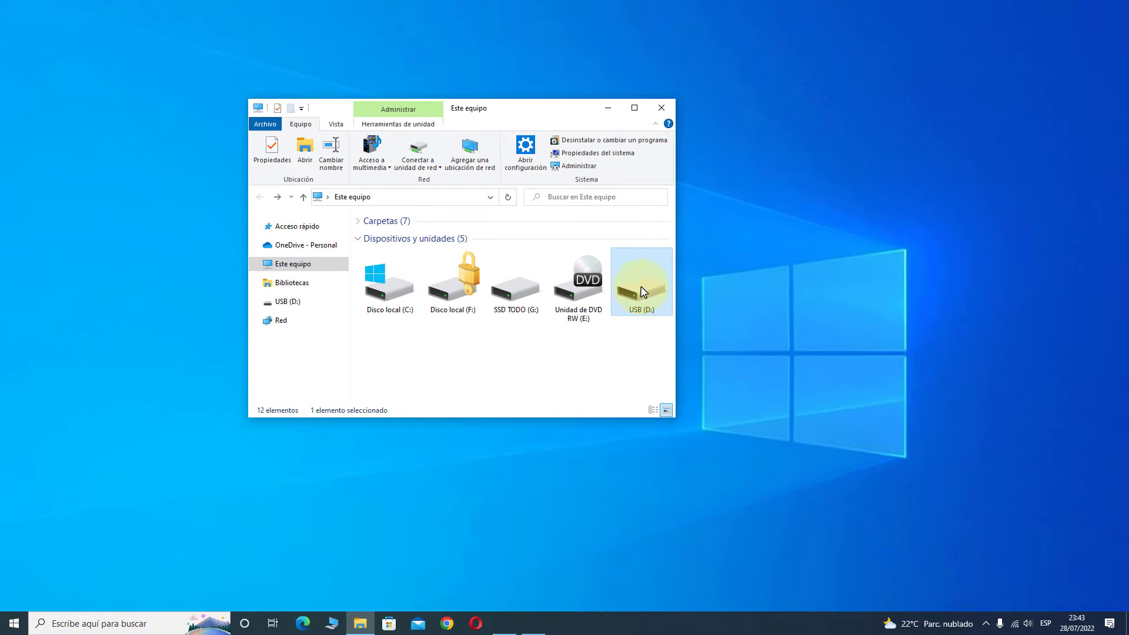
# Try to quick-format the USB (D:) drive as NTFS with the volume label USB.
pyautogui.rightClick(640, 291)
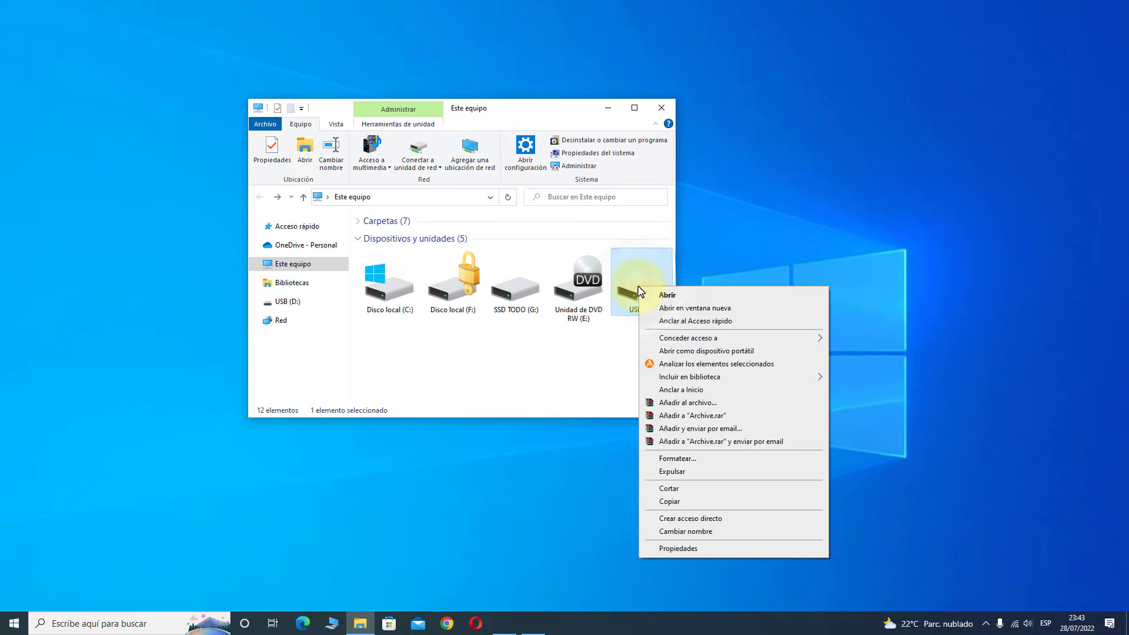
pyautogui.click(683, 459)
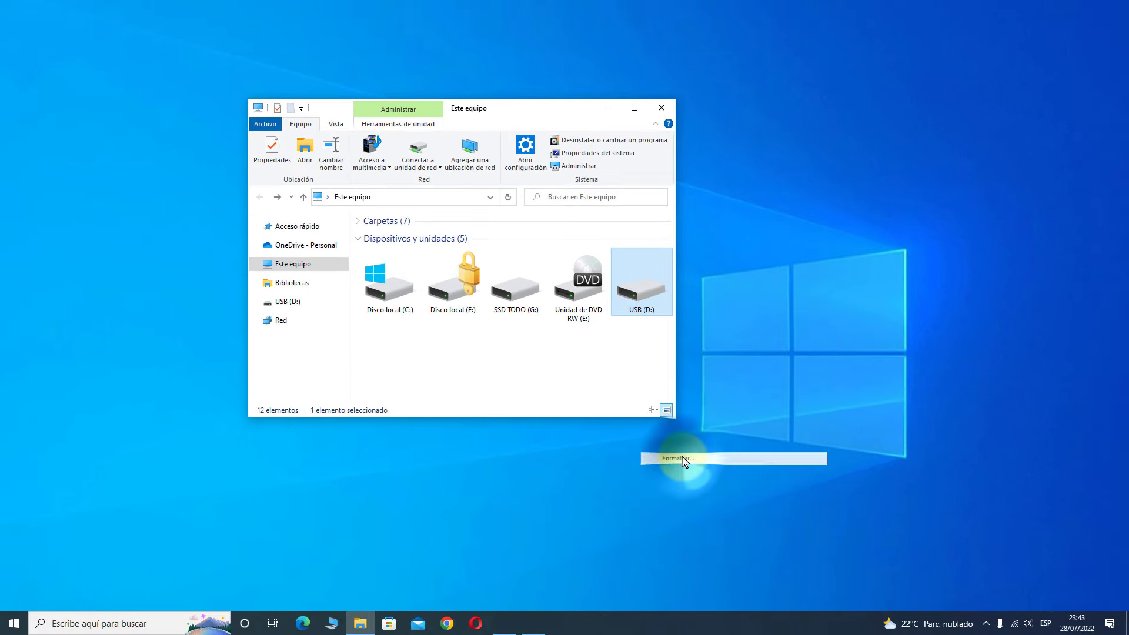
pyautogui.click(343, 345)
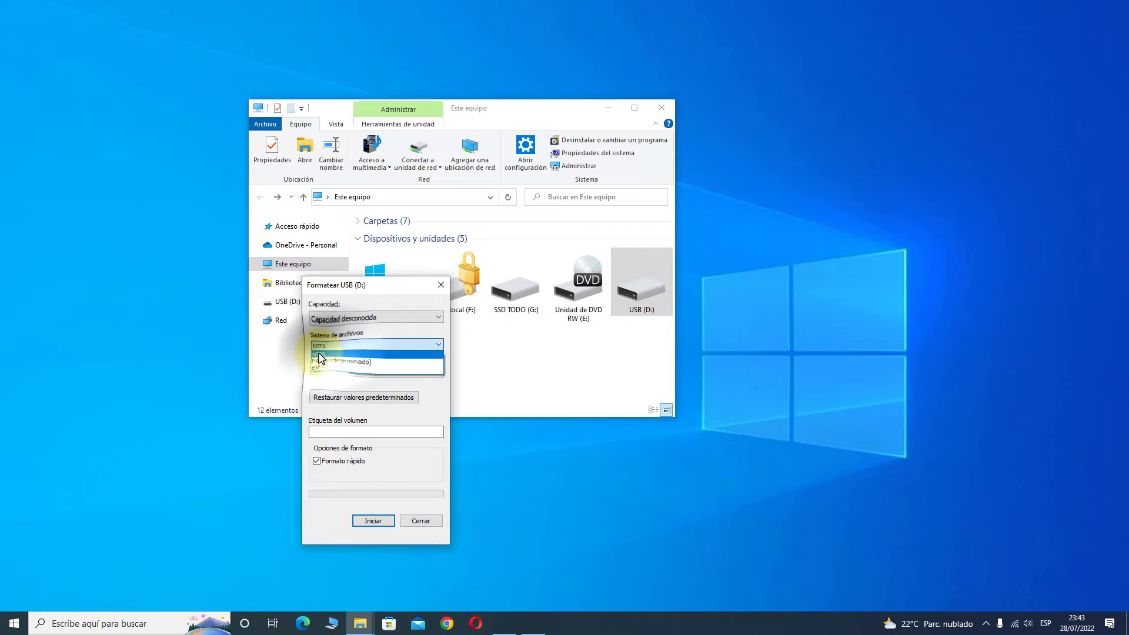
pyautogui.click(320, 355)
pyautogui.click(343, 434)
pyautogui.write('USB')
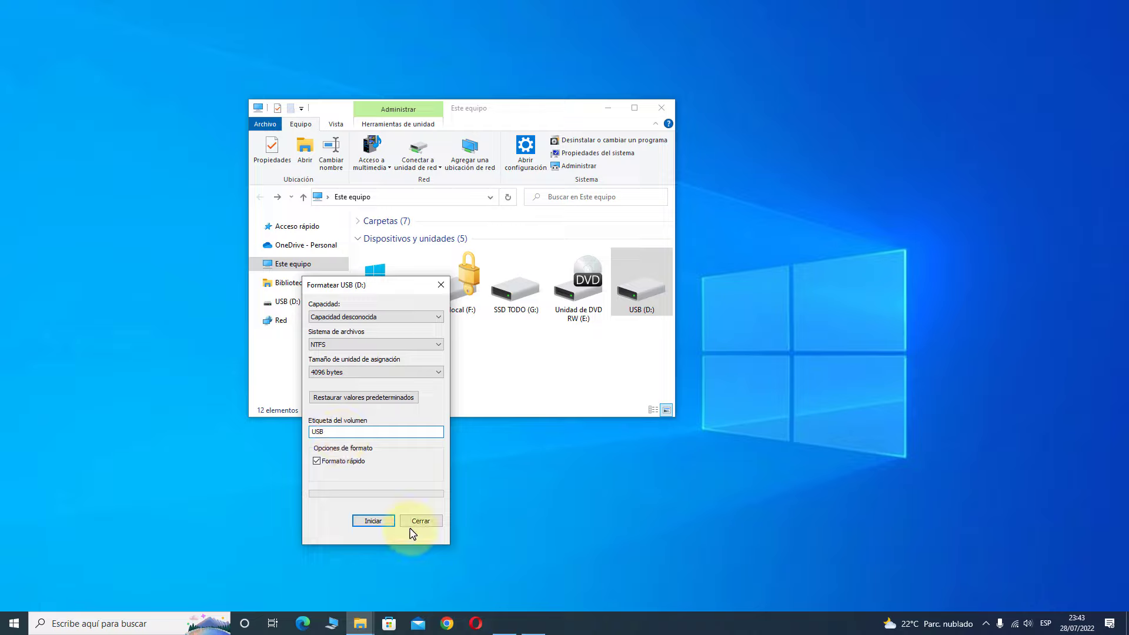
pyautogui.click(373, 521)
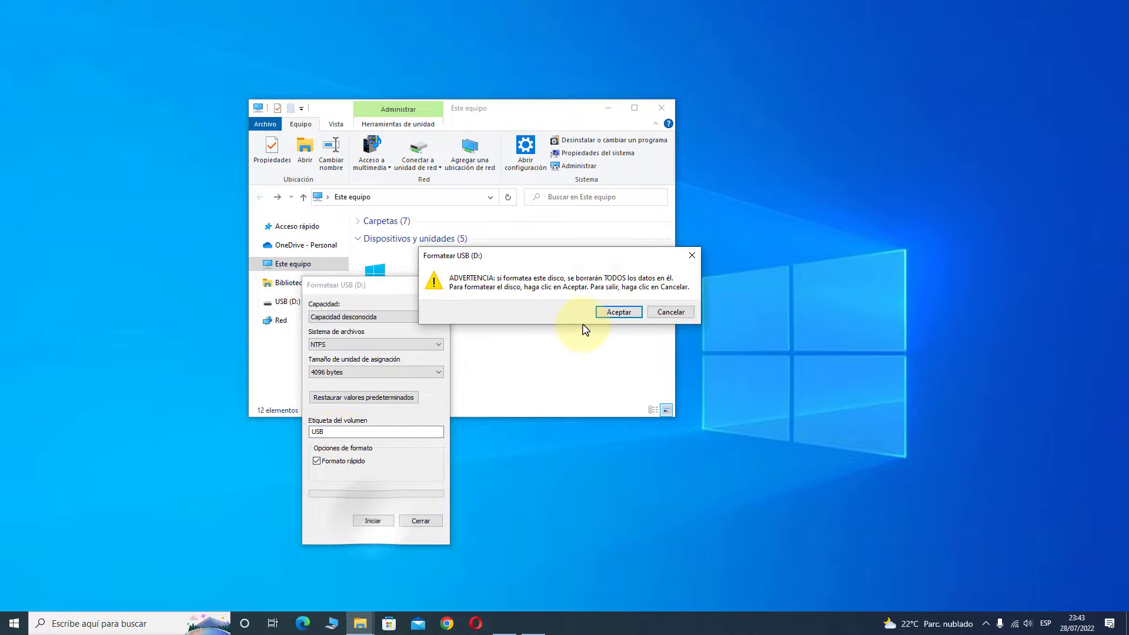
pyautogui.click(611, 313)
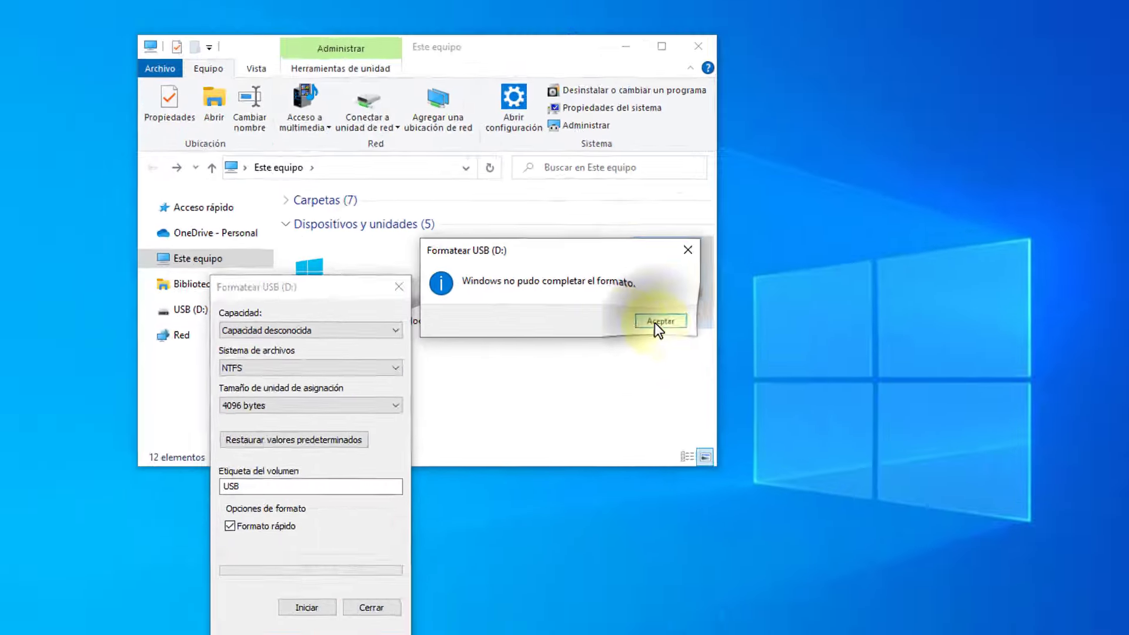
pyautogui.click(959, 459)
pyautogui.click(441, 285)
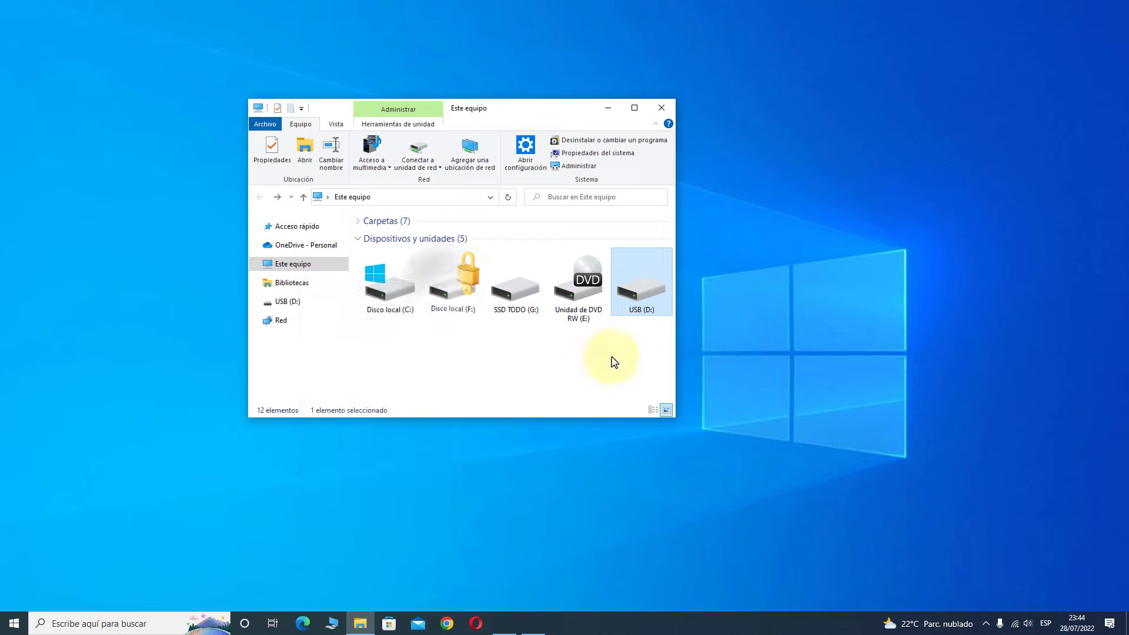
# Check the file system, used space and capacity in the properties of the USB (D:) drive.
pyautogui.rightClick(645, 294)
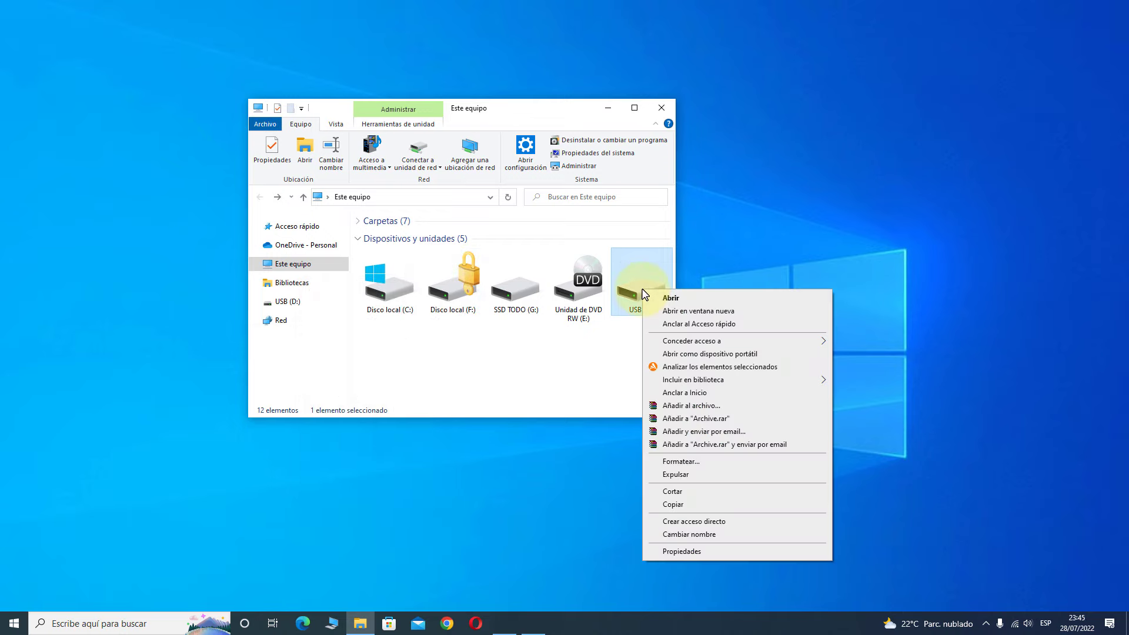
pyautogui.click(685, 551)
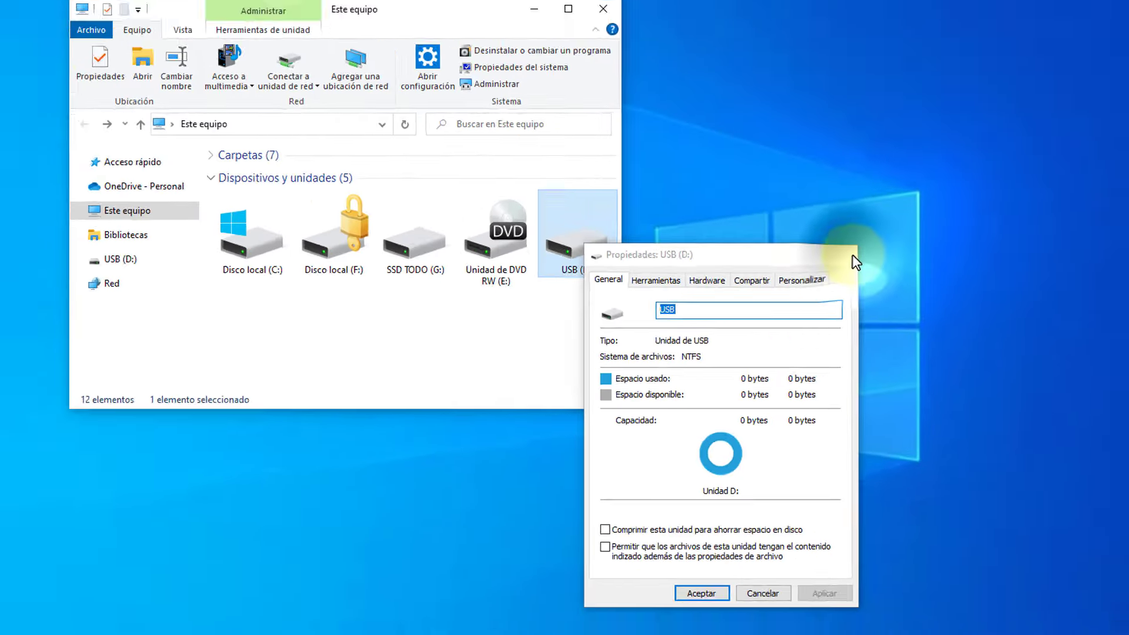
pyautogui.click(832, 56)
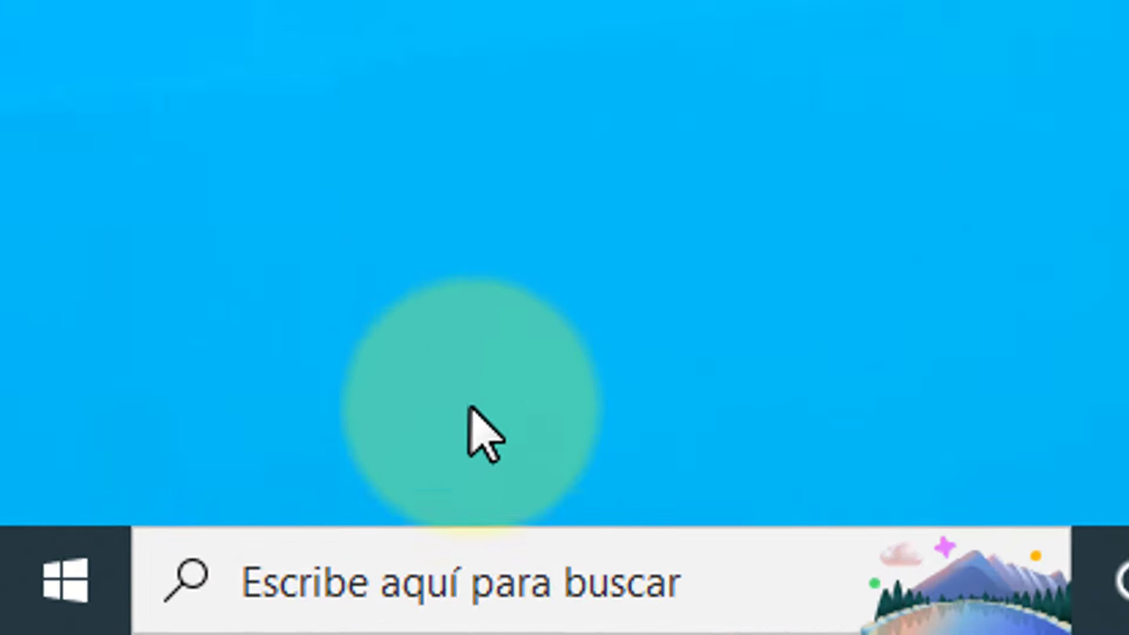
# Search Windows for cmd and run the Command Prompt as administrator.
pyautogui.click(402, 585)
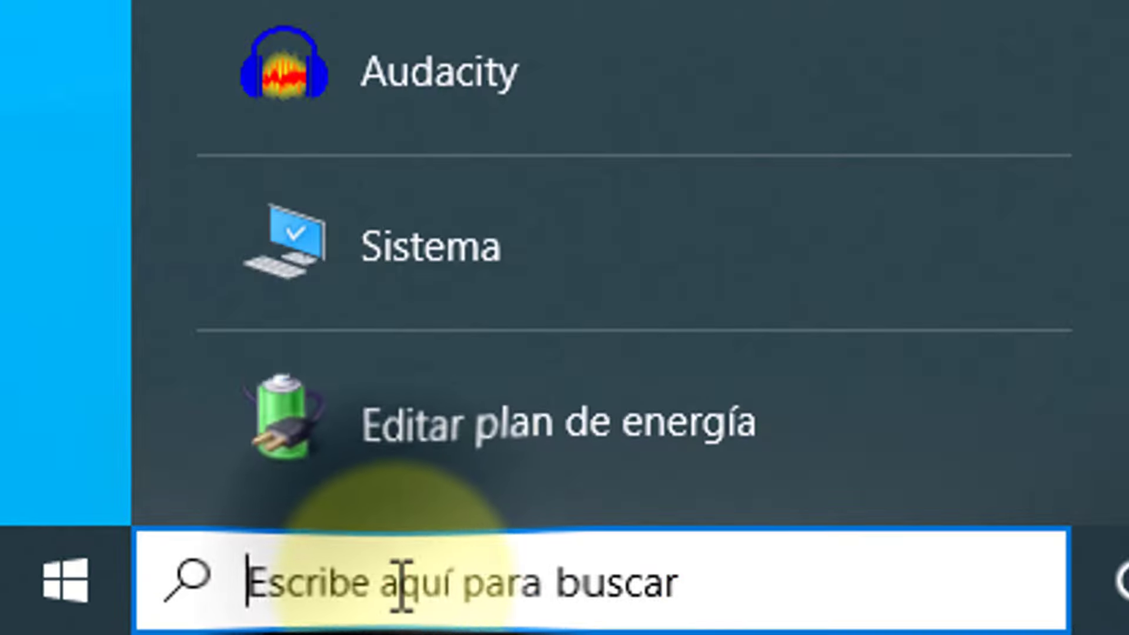
pyautogui.write('cmd')
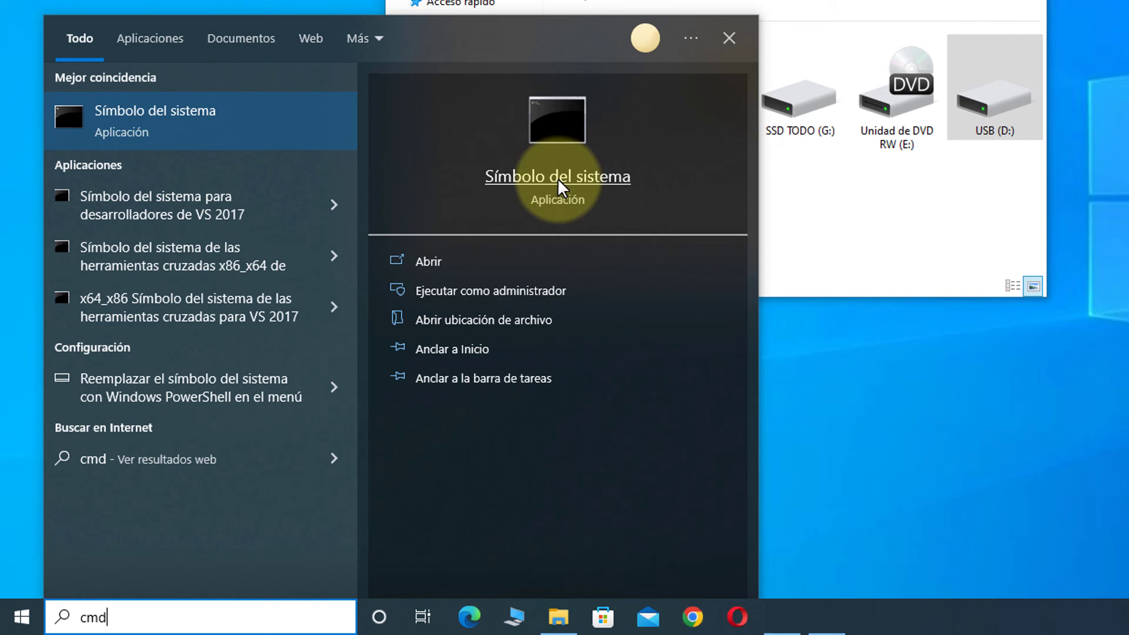
pyautogui.rightClick(557, 179)
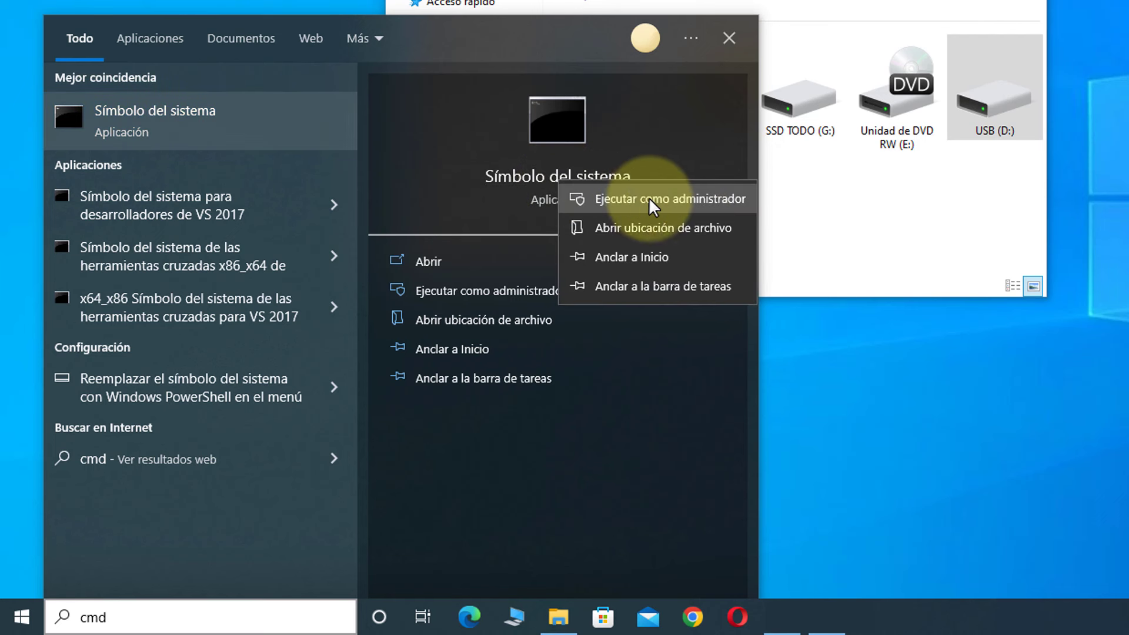
pyautogui.click(704, 199)
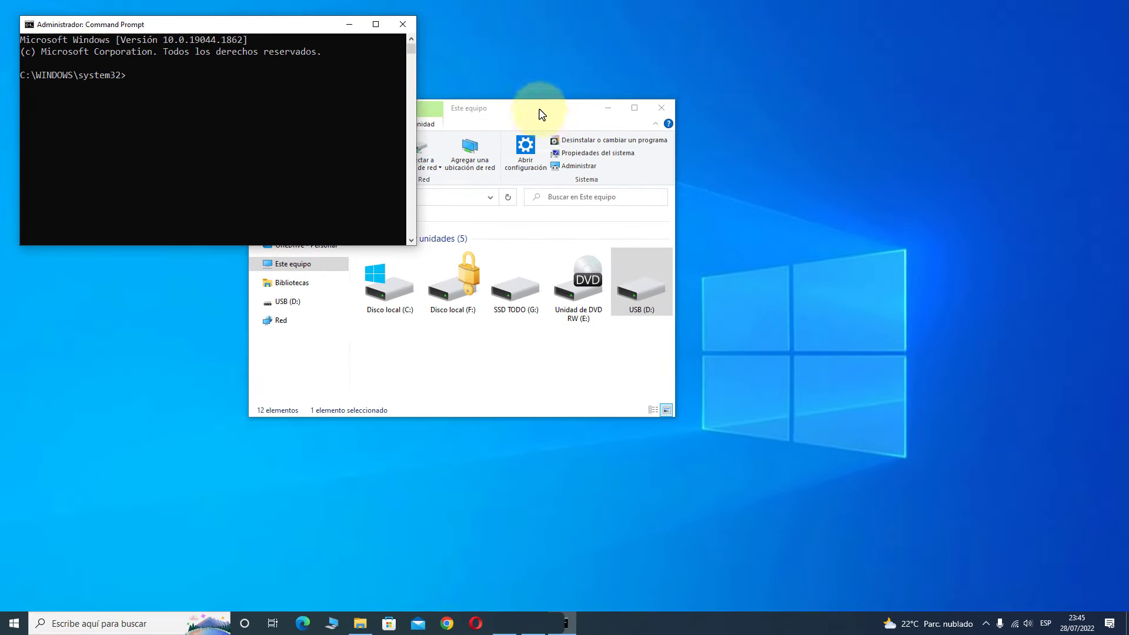
# Move the Command Prompt window towards the middle of the desktop and close the File Explorer window.
pyautogui.moveTo(539, 112); pyautogui.dragTo(912, 154)
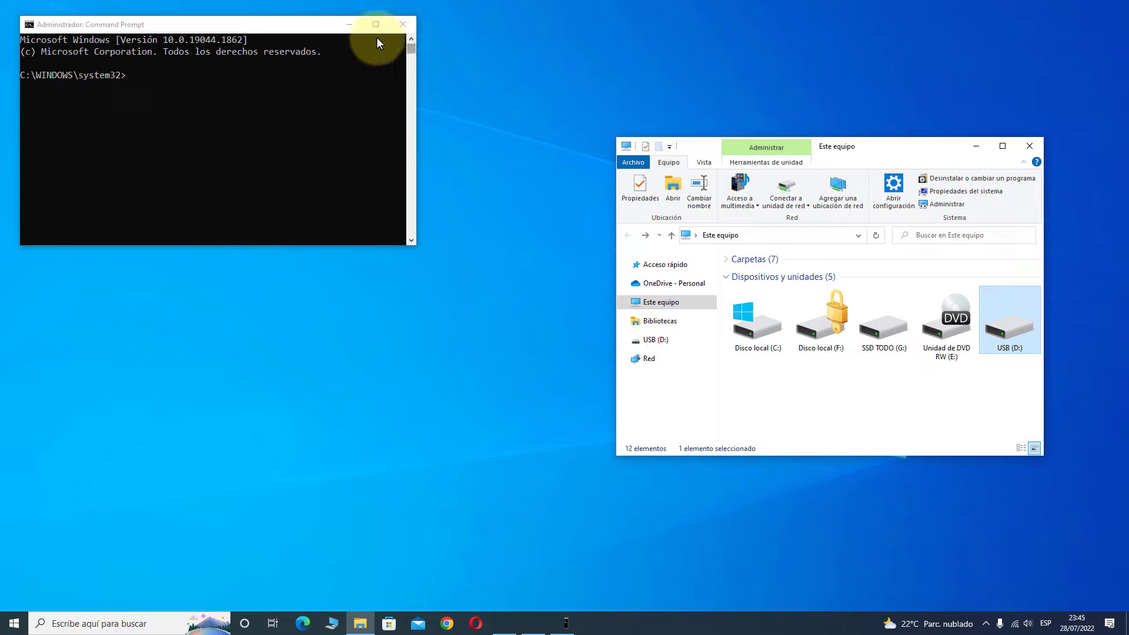
pyautogui.moveTo(274, 26); pyautogui.dragTo(680, 122)
pyautogui.click(1028, 145)
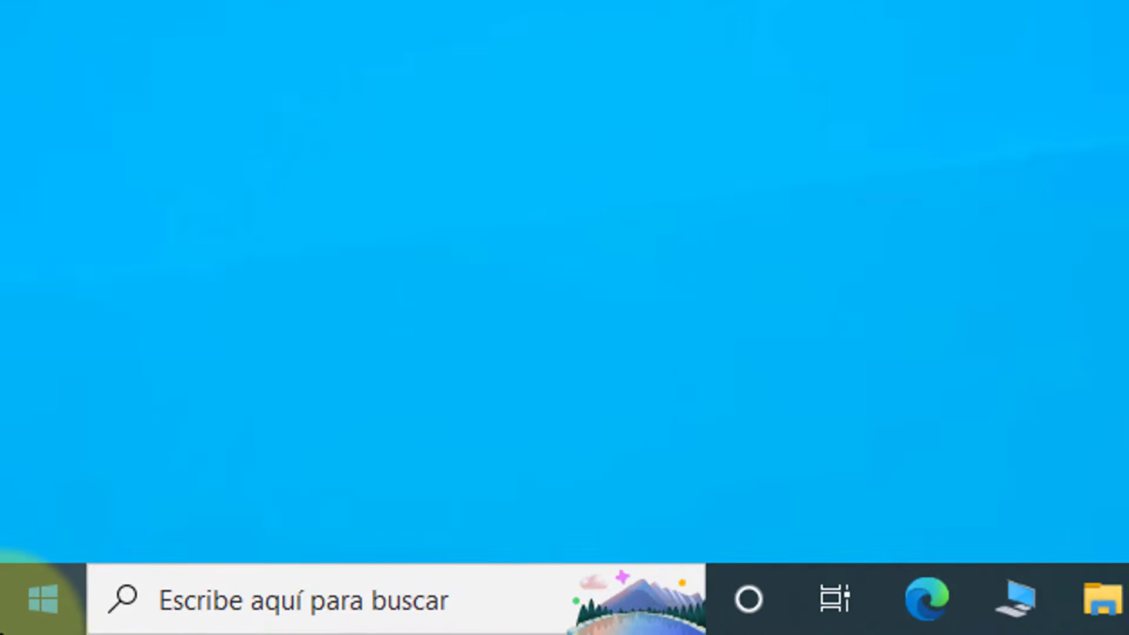
# Open Disk Management to inspect the computer's disks and volumes, and close it again.
pyautogui.rightClick(47, 601)
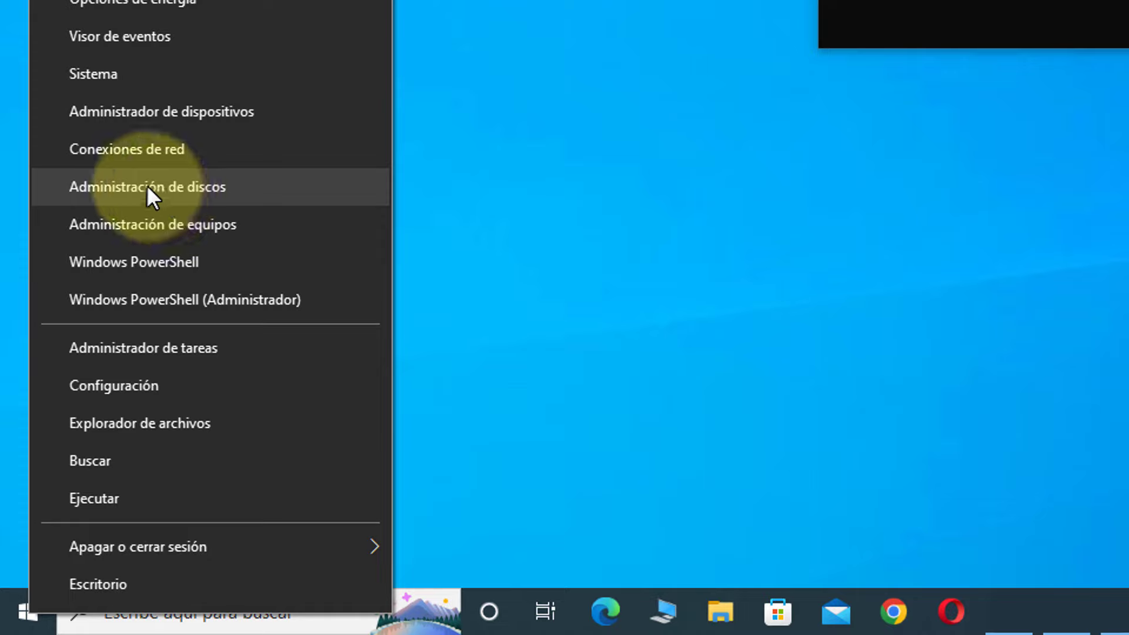
pyautogui.click(645, 220)
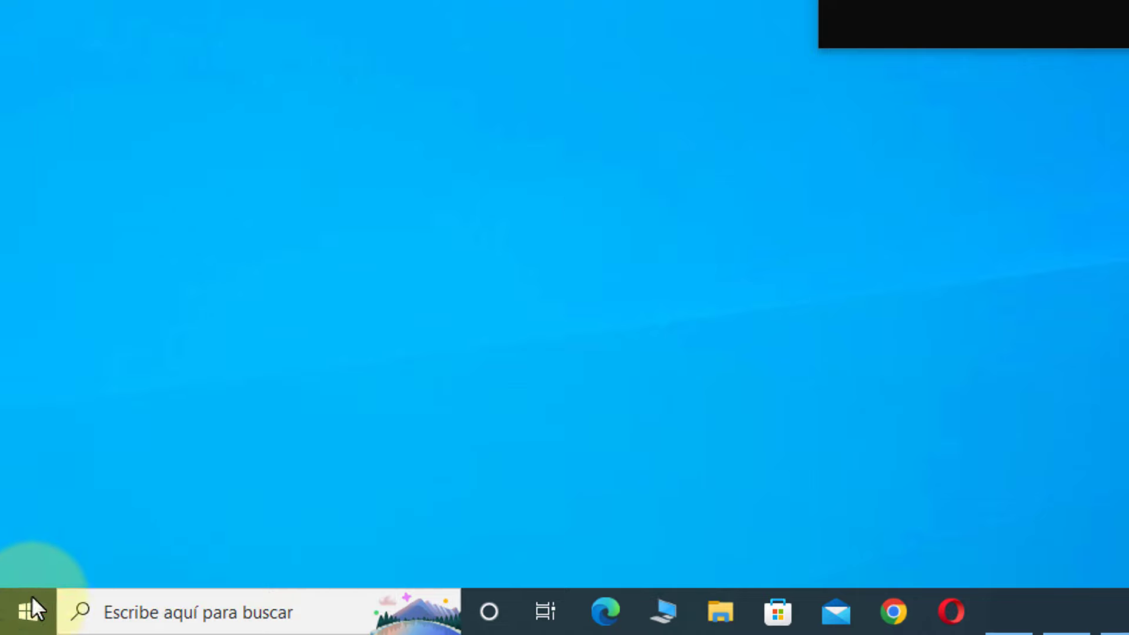
pyautogui.rightClick(24, 613)
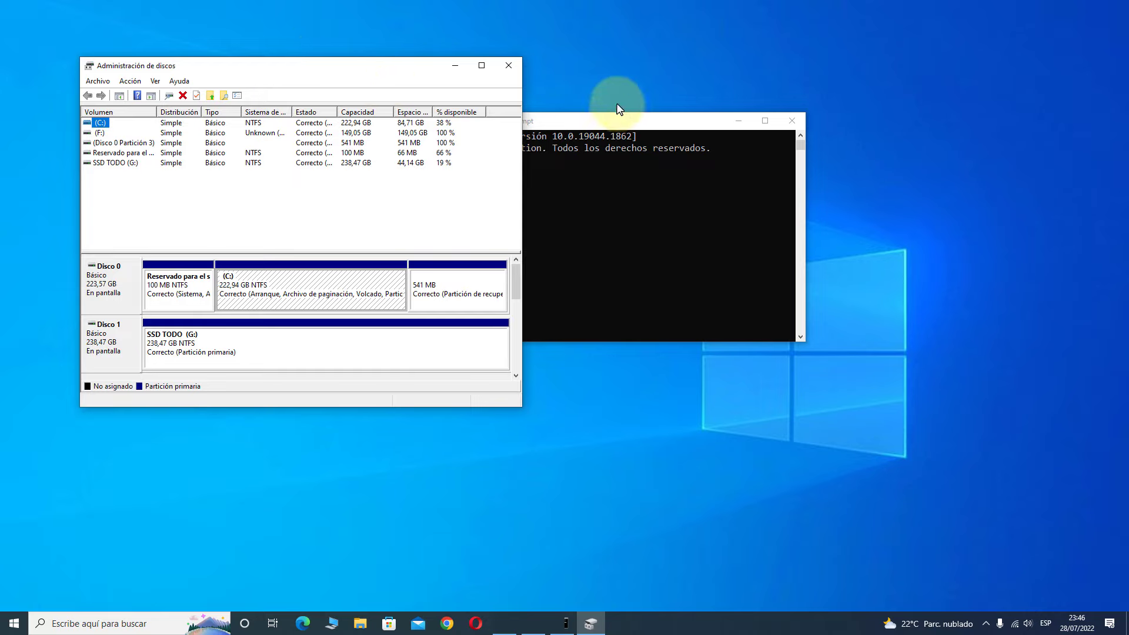
pyautogui.click(506, 65)
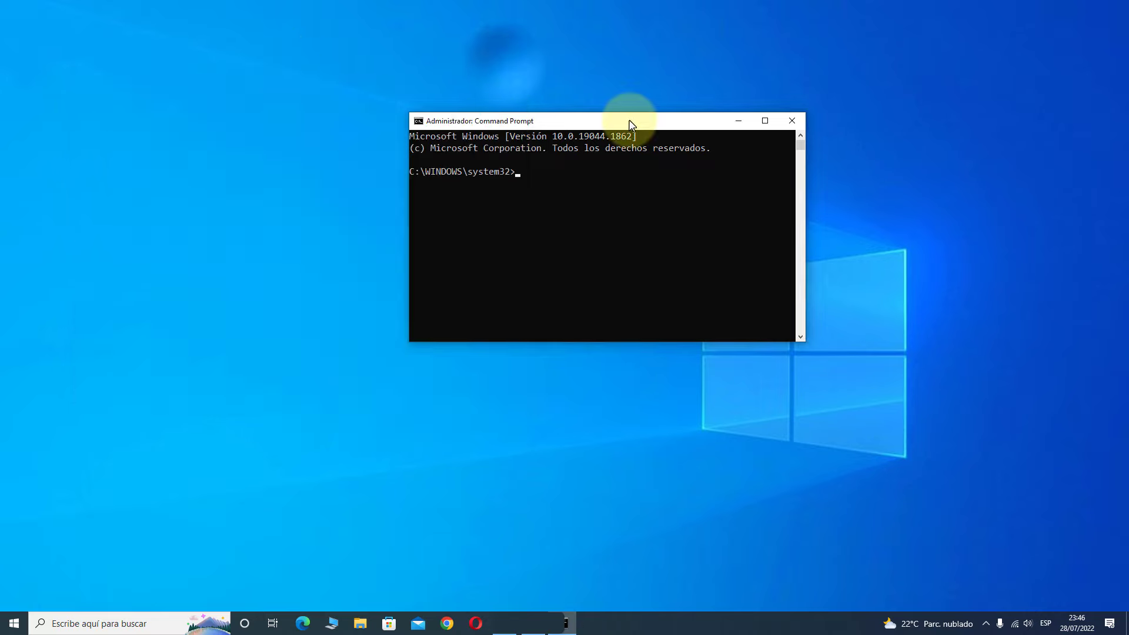
# Reposition and enlarge the Command Prompt window and start diskpart in it.
pyautogui.moveTo(629, 121); pyautogui.dragTo(516, 100)
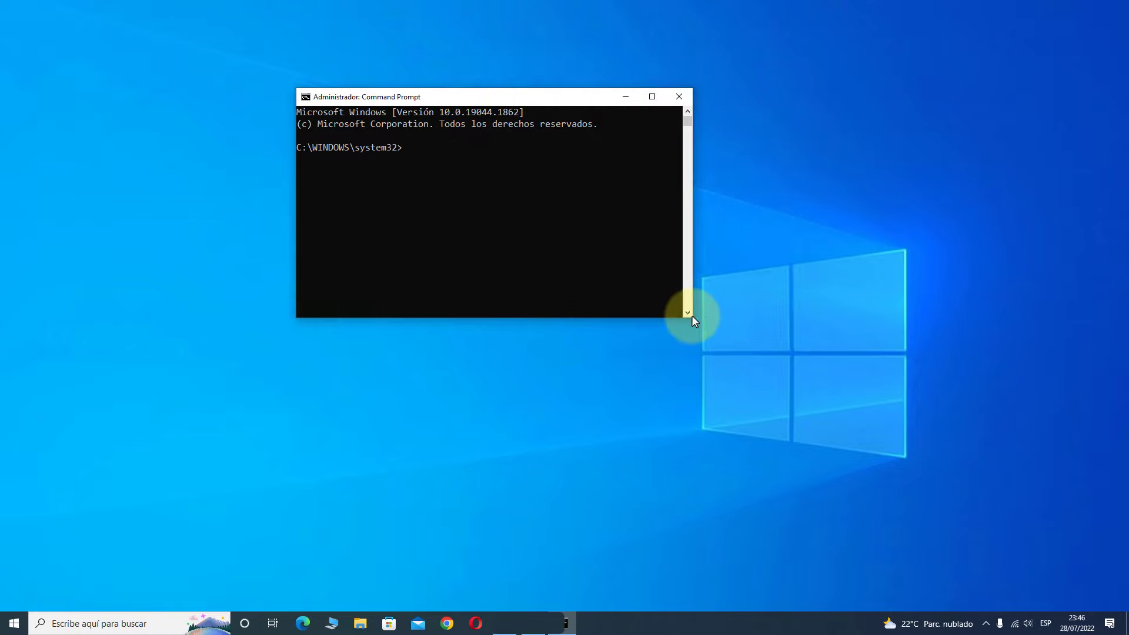
pyautogui.moveTo(690, 317); pyautogui.dragTo(799, 354)
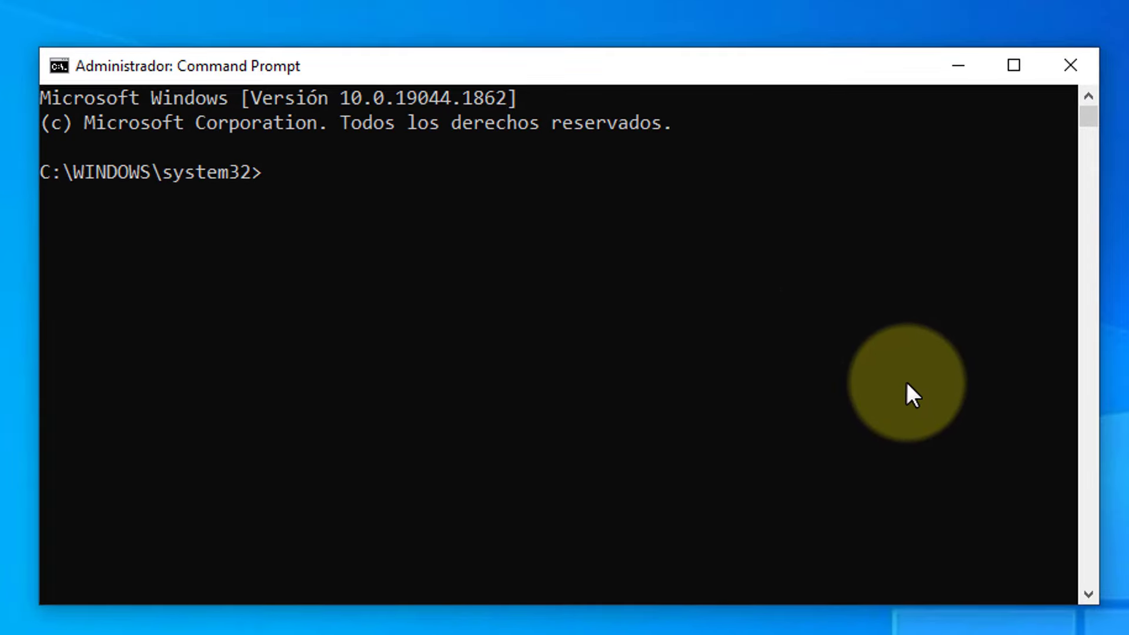
pyautogui.write('disk')
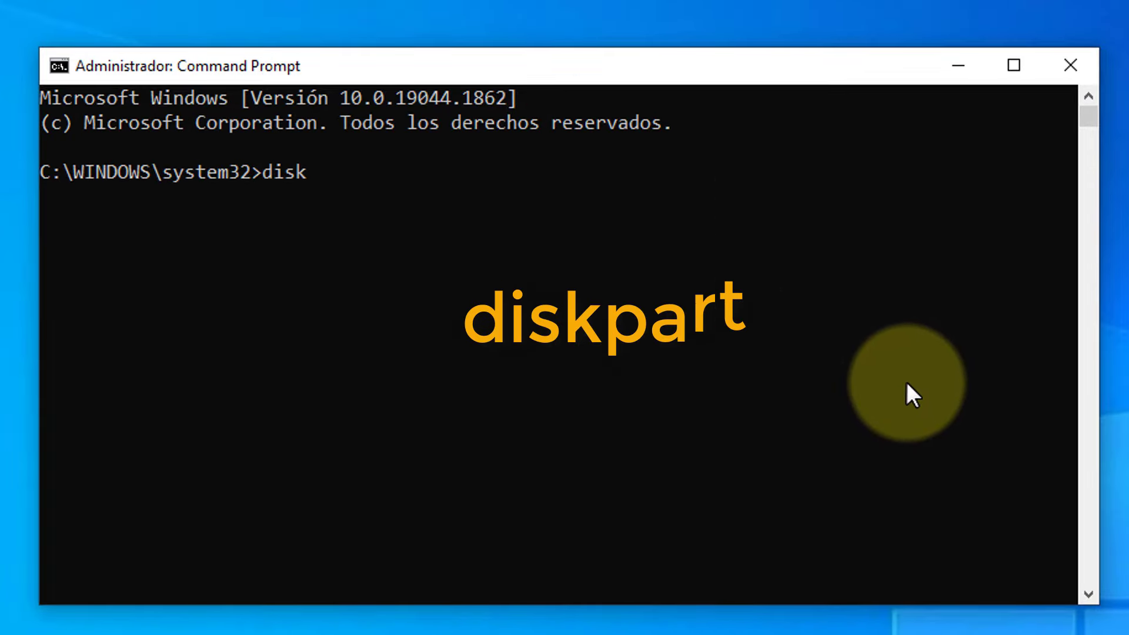
pyautogui.write('part')
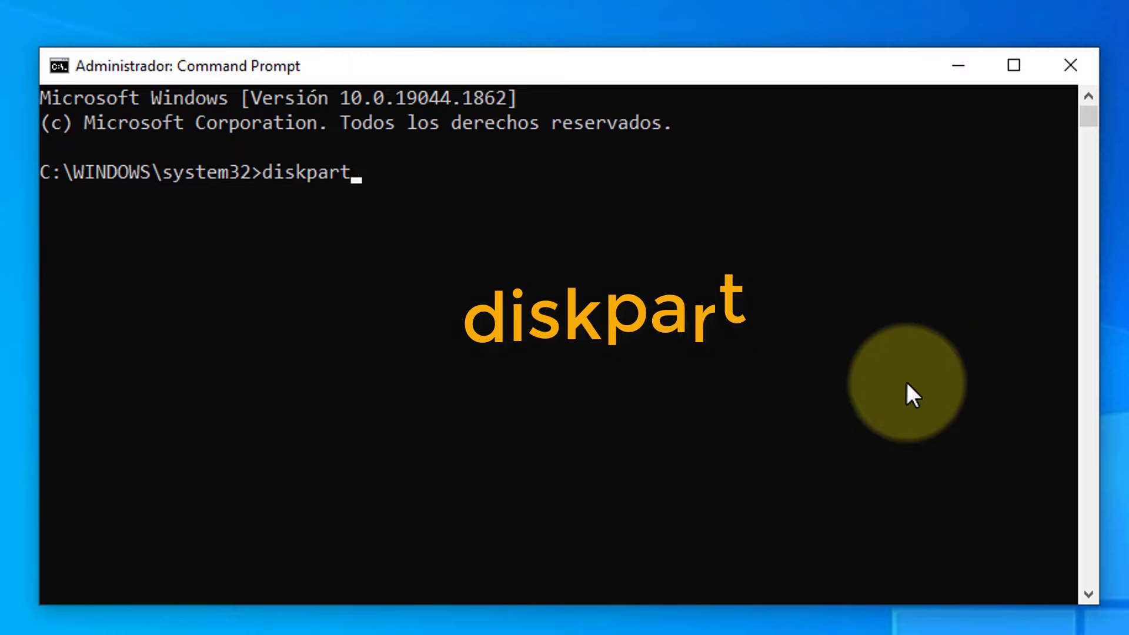
pyautogui.press('Return')
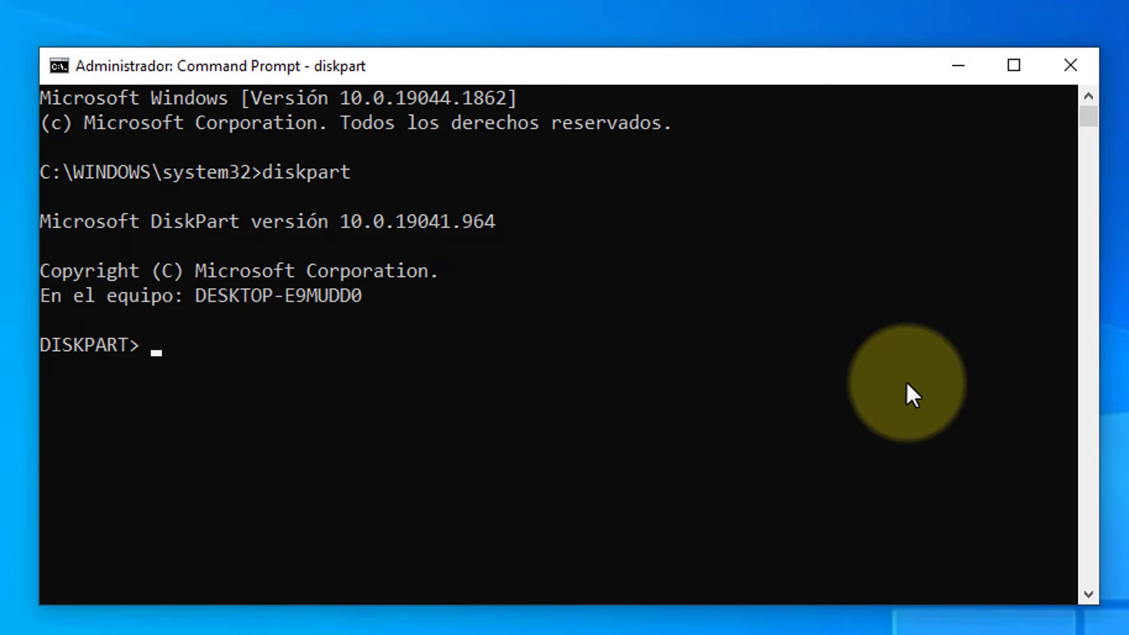
# List the computer's volumes in diskpart with the list volume command.
pyautogui.write('list ')
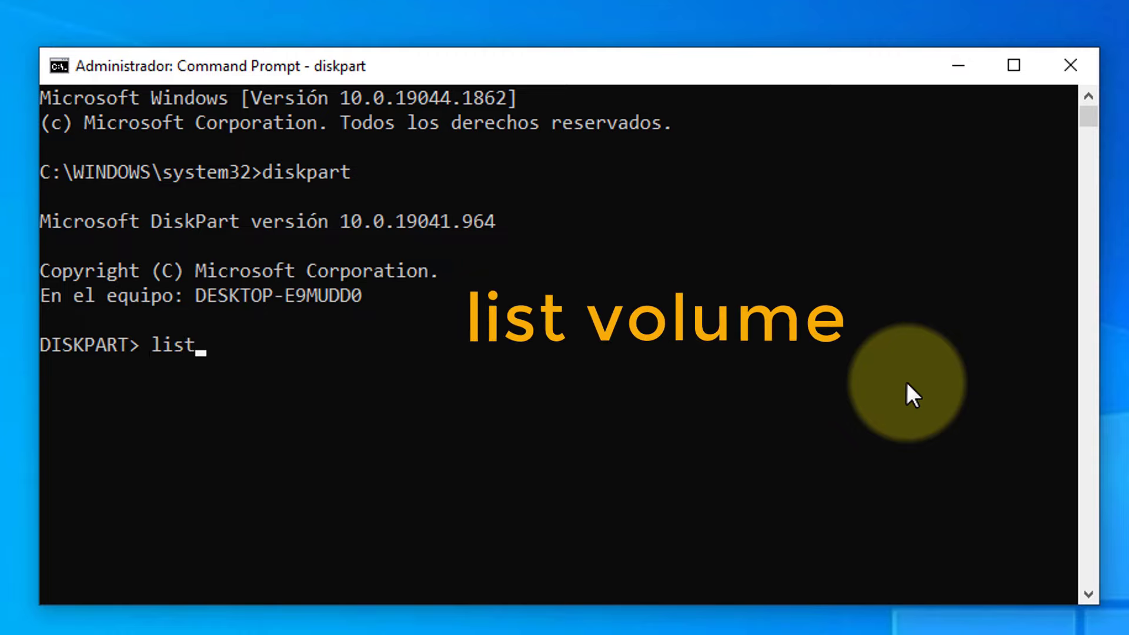
pyautogui.write('volume')
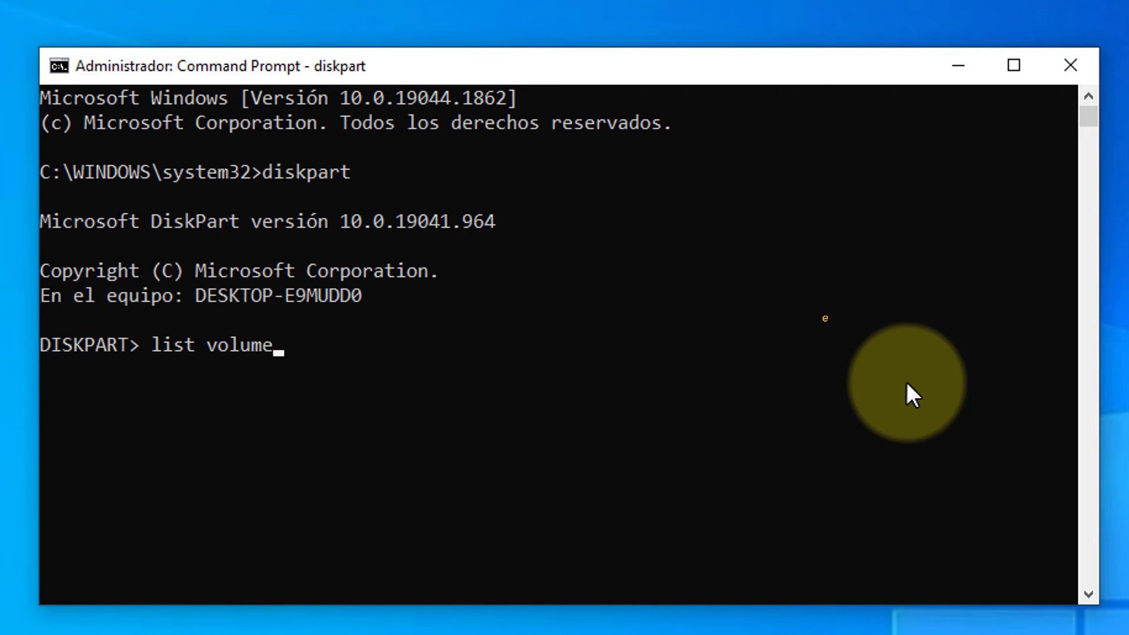
pyautogui.press('Return')
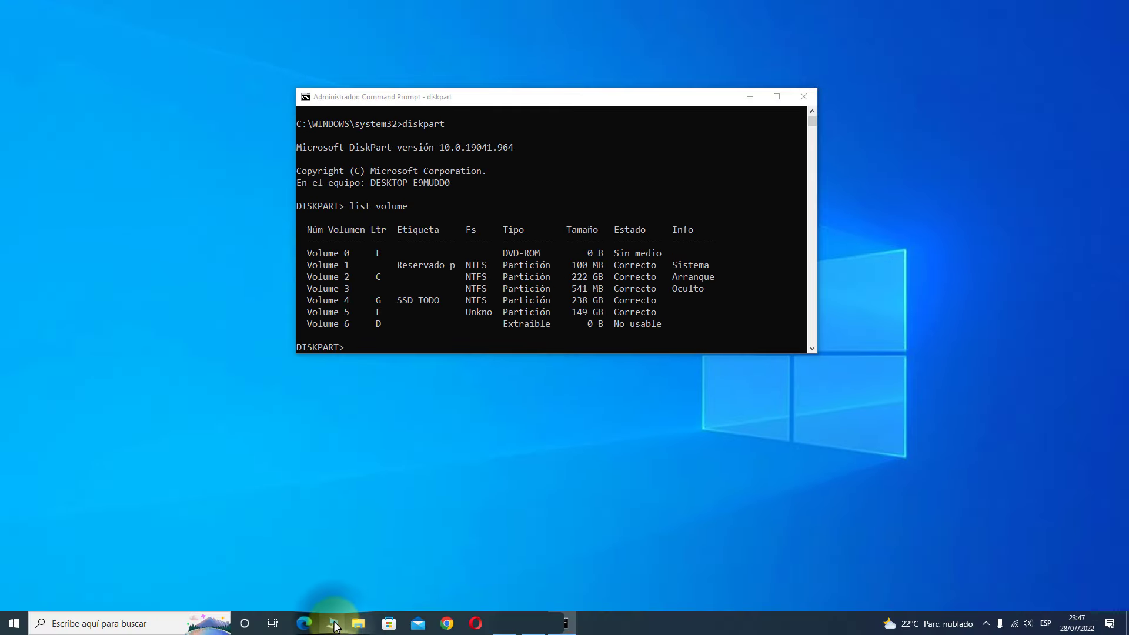
# Check the USB drive's letter under Este equipo in File Explorer and close that window.
pyautogui.click(359, 623)
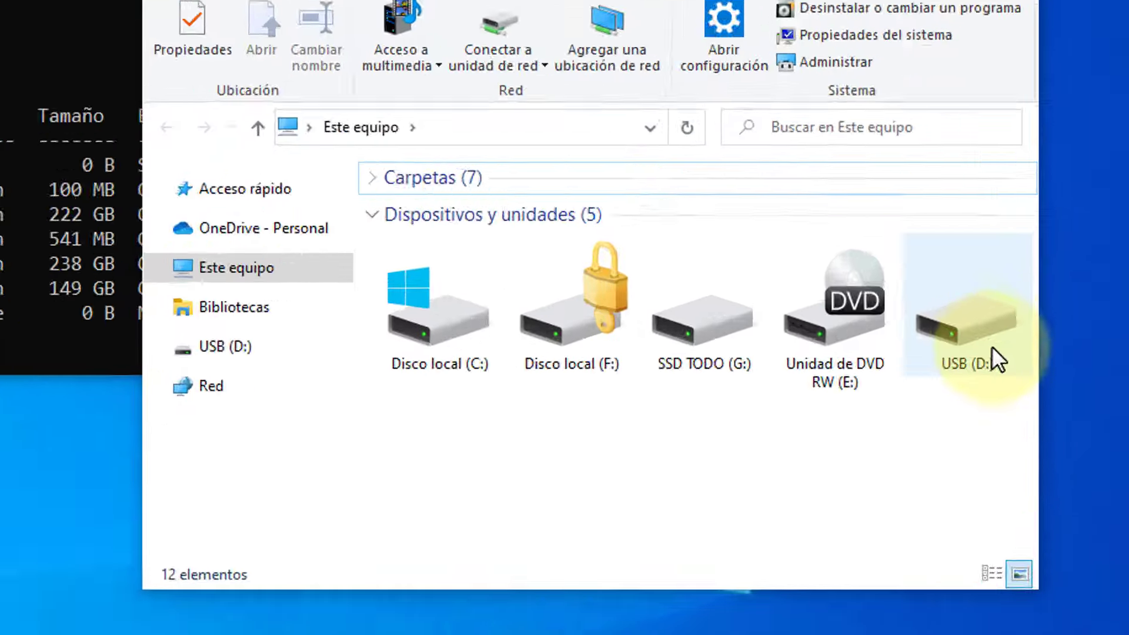
pyautogui.click(1020, 350)
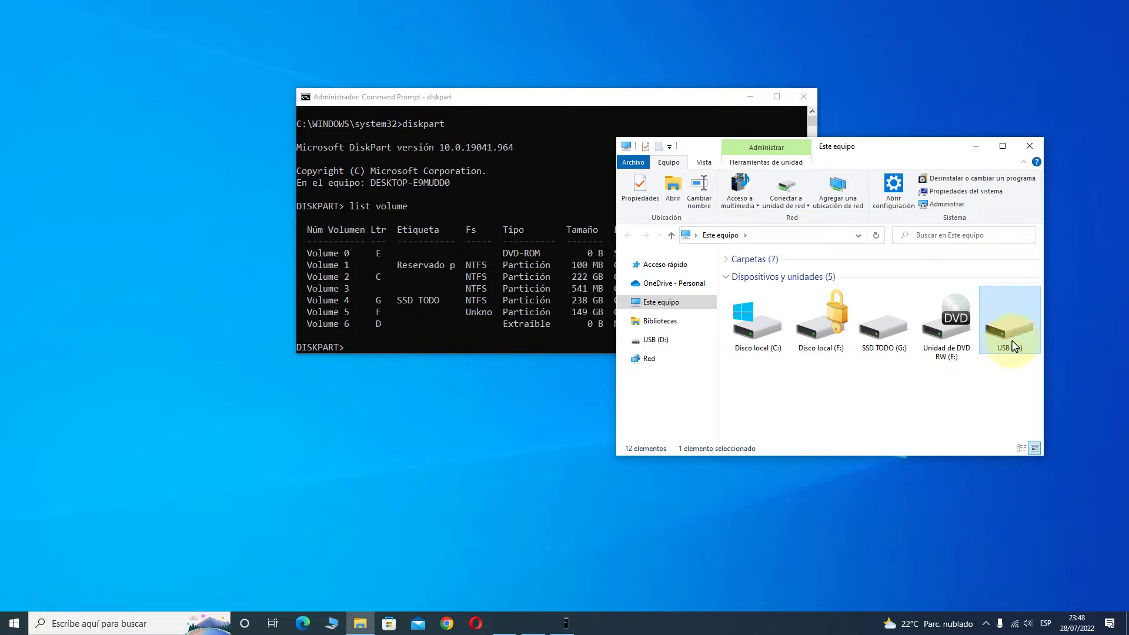
pyautogui.click(1030, 145)
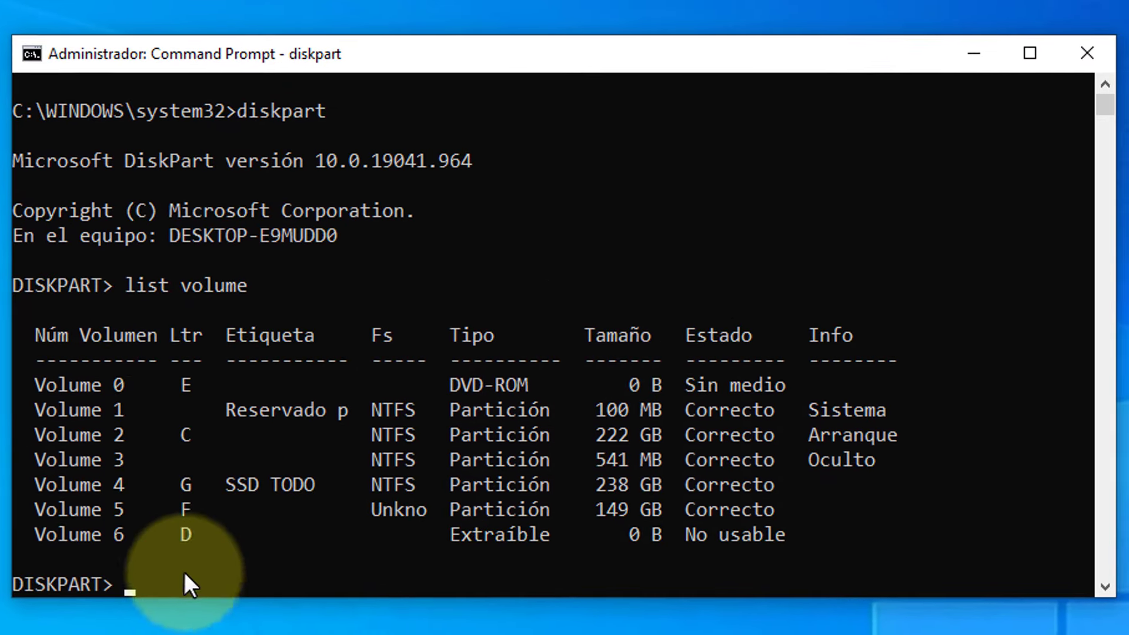
# Select the removable drive D in diskpart with the select volume 6 command.
pyautogui.moveTo(230, 598); pyautogui.dragTo(219, 630)
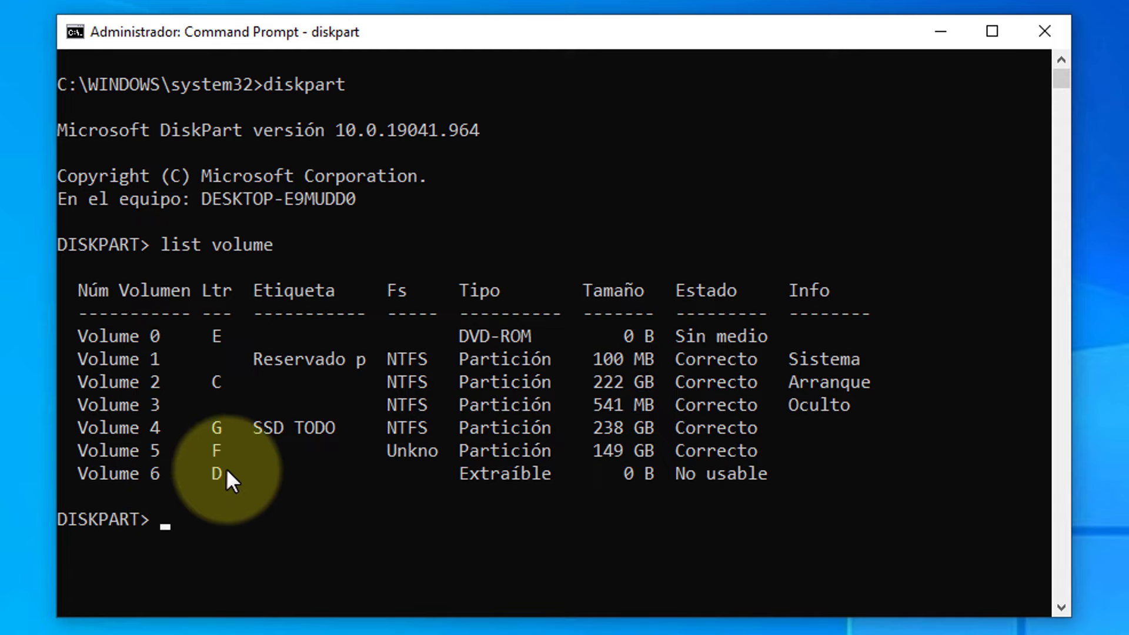
pyautogui.moveTo(225, 468); pyautogui.dragTo(146, 475)
pyautogui.click(172, 526)
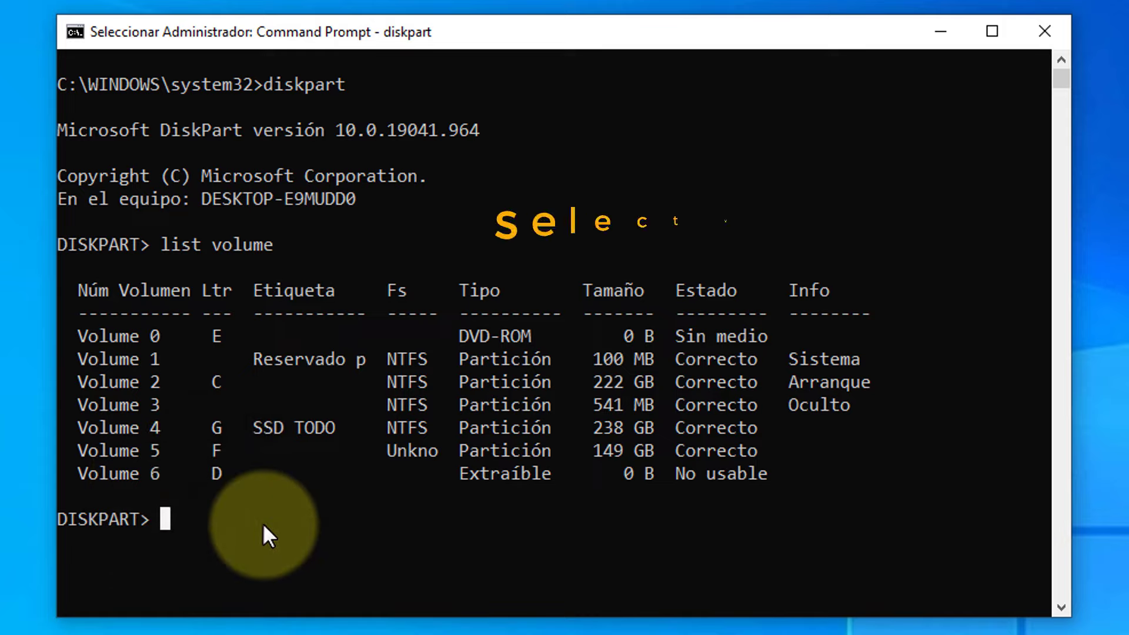
pyautogui.write('select ')
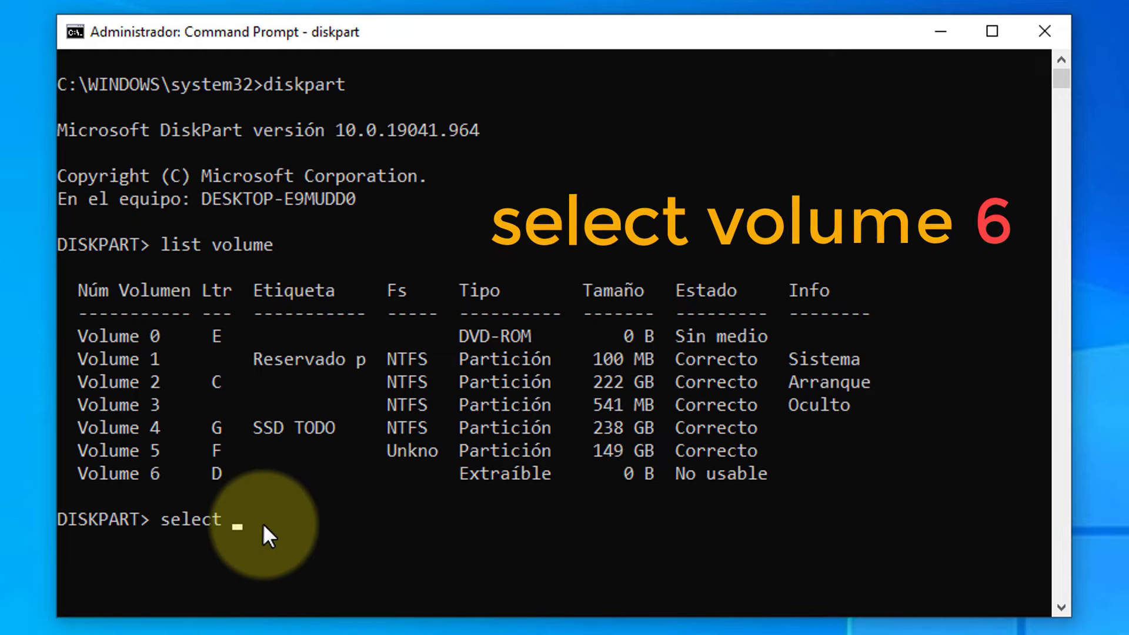
pyautogui.write('volume')
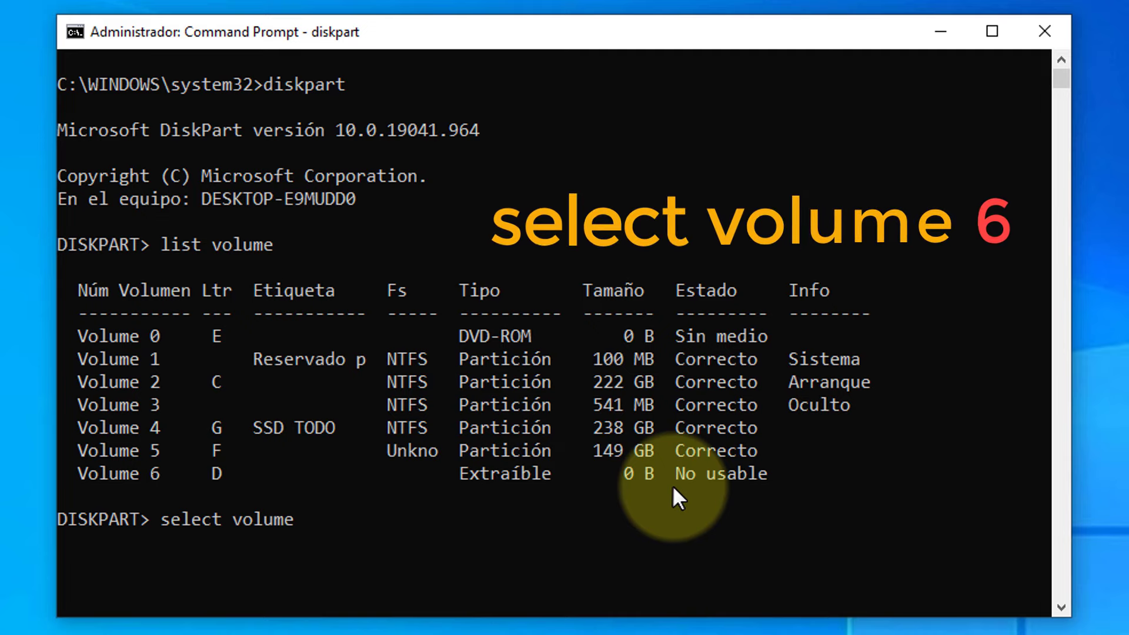
pyautogui.write('6')
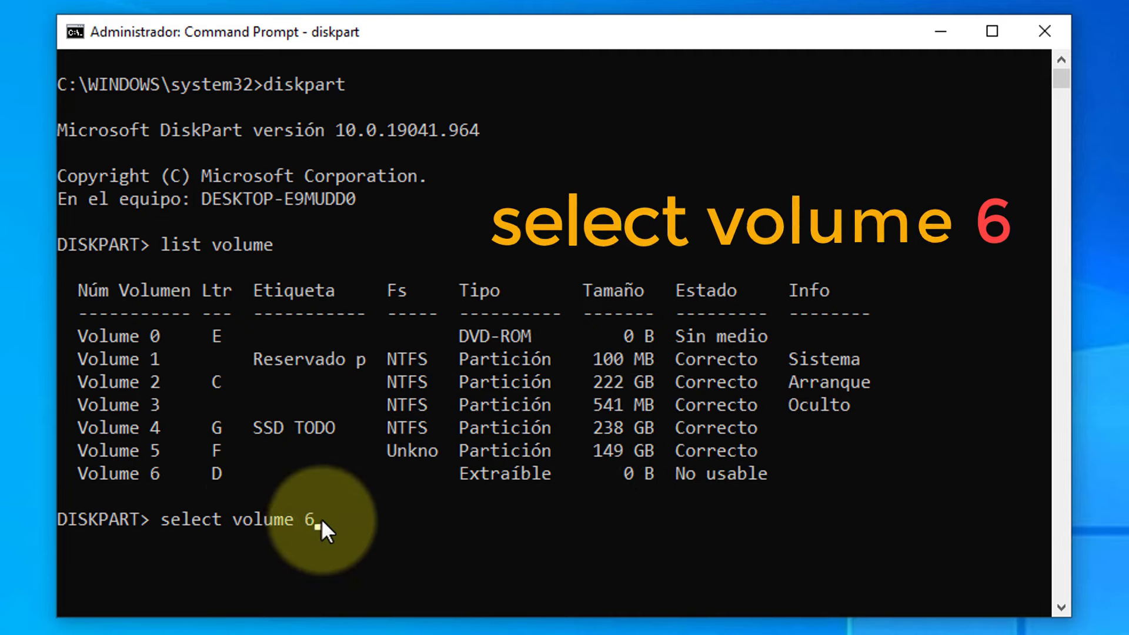
pyautogui.moveTo(236, 474); pyautogui.dragTo(147, 472)
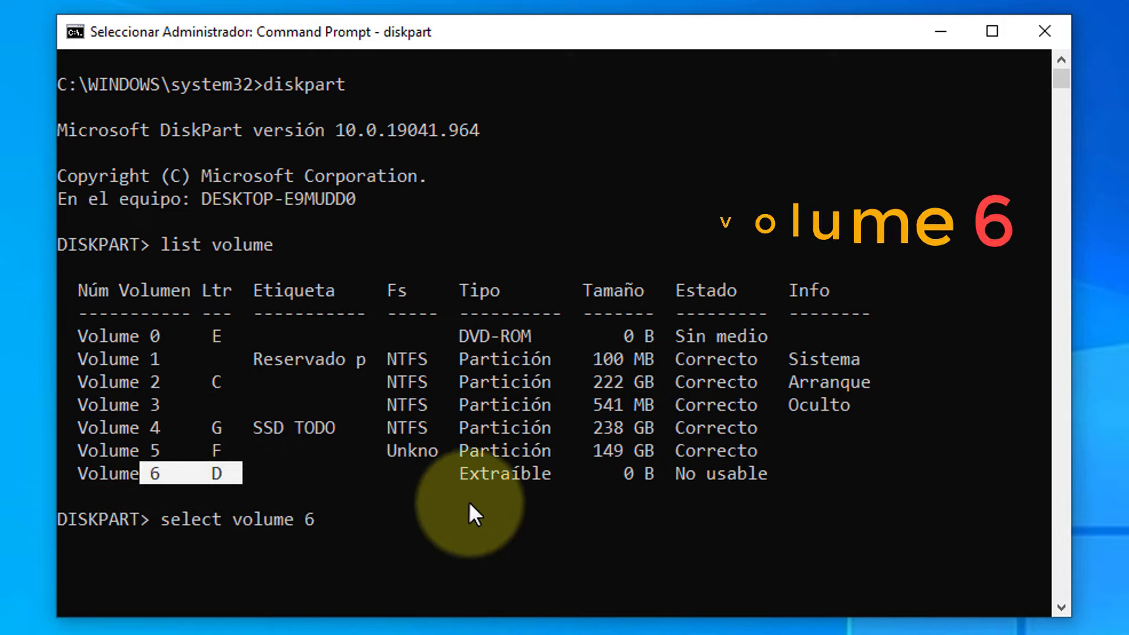
pyautogui.press('Escape')
pyautogui.press('Return')
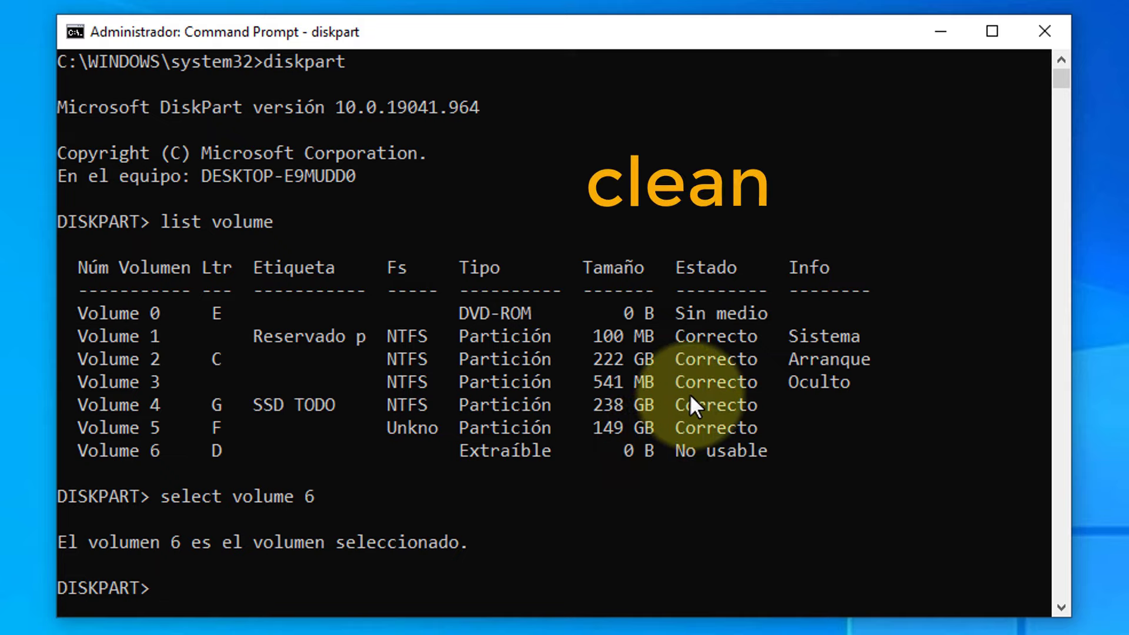
# Erase the selected drive's partition information in diskpart with the clean command.
pyautogui.write('clea')
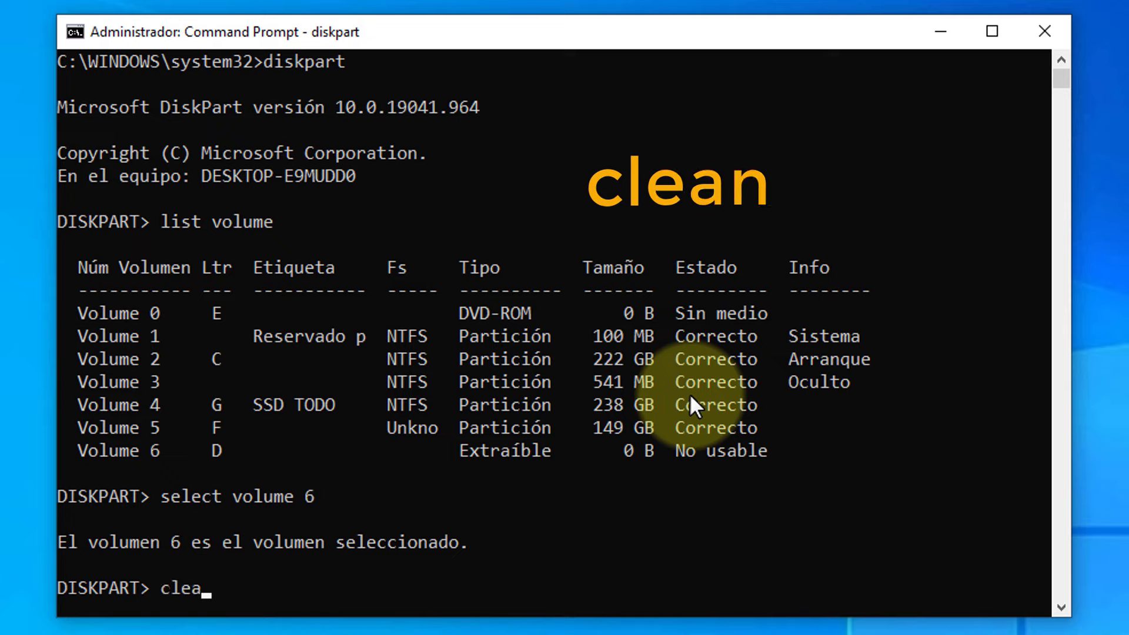
pyautogui.write('n')
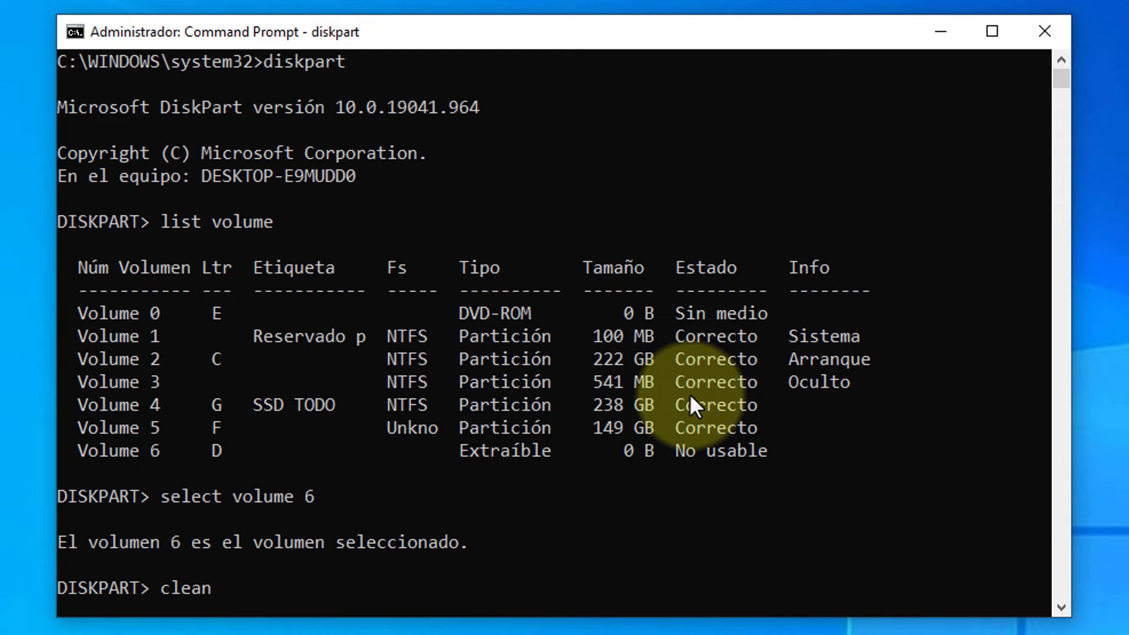
pyautogui.press('Return')
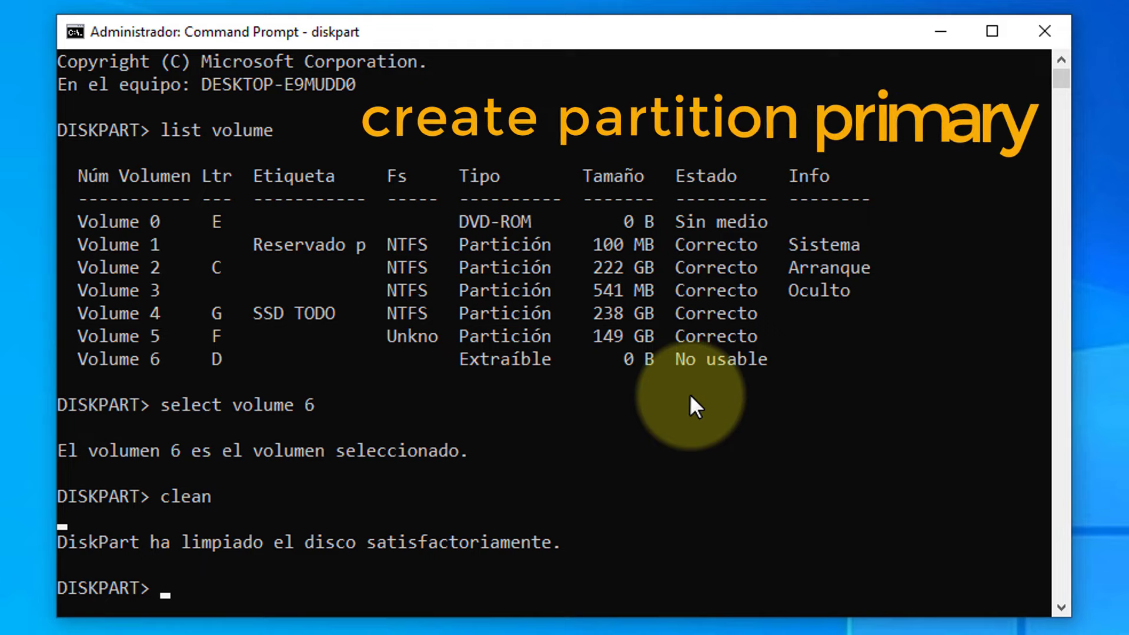
# Create a primary partition on the cleaned drive with the create partition primary command.
pyautogui.write('create')
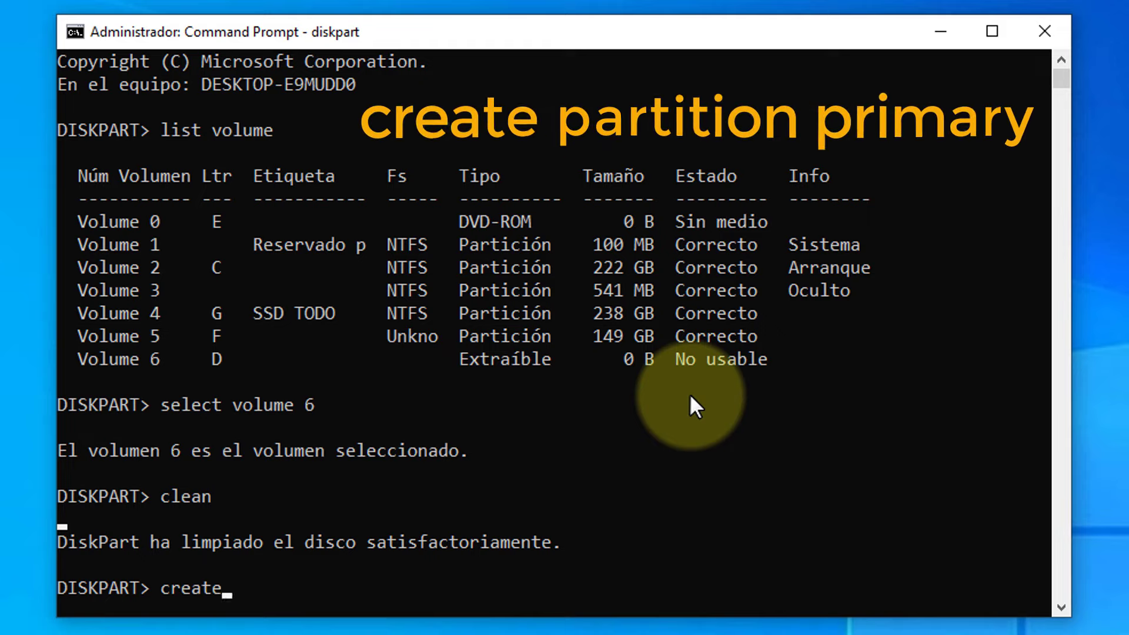
pyautogui.write(' part')
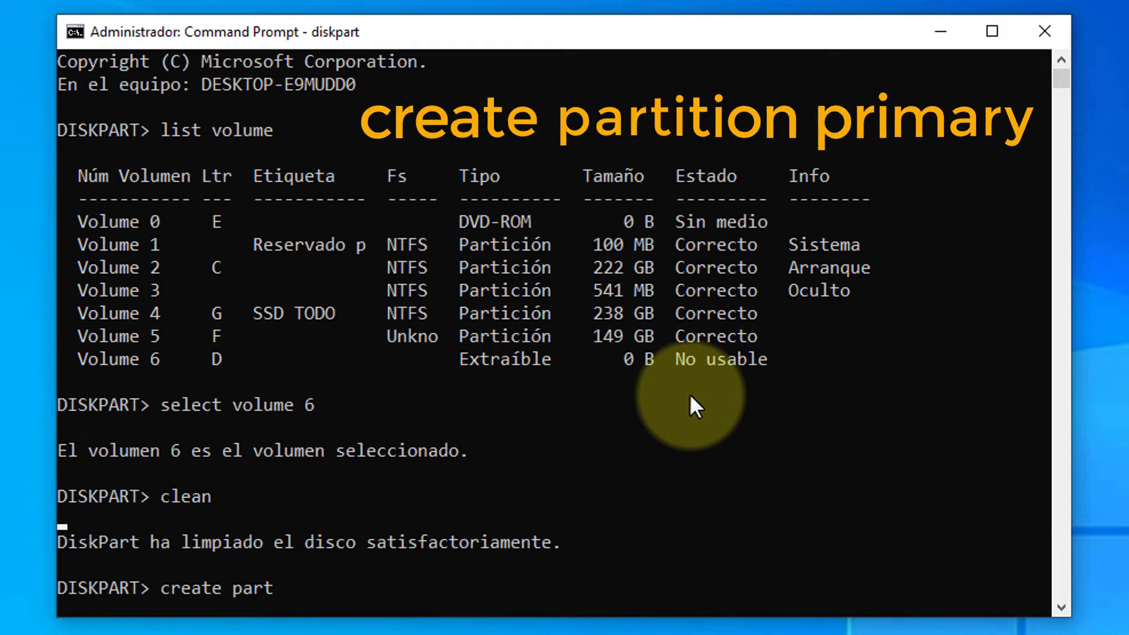
pyautogui.write('ition primary')
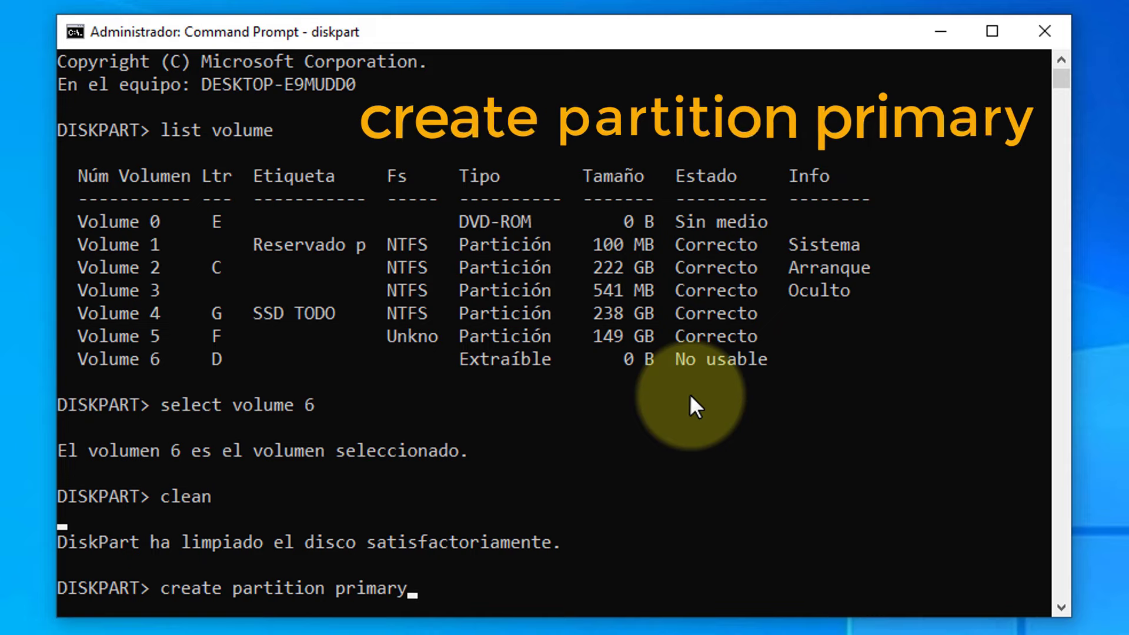
pyautogui.press('Return')
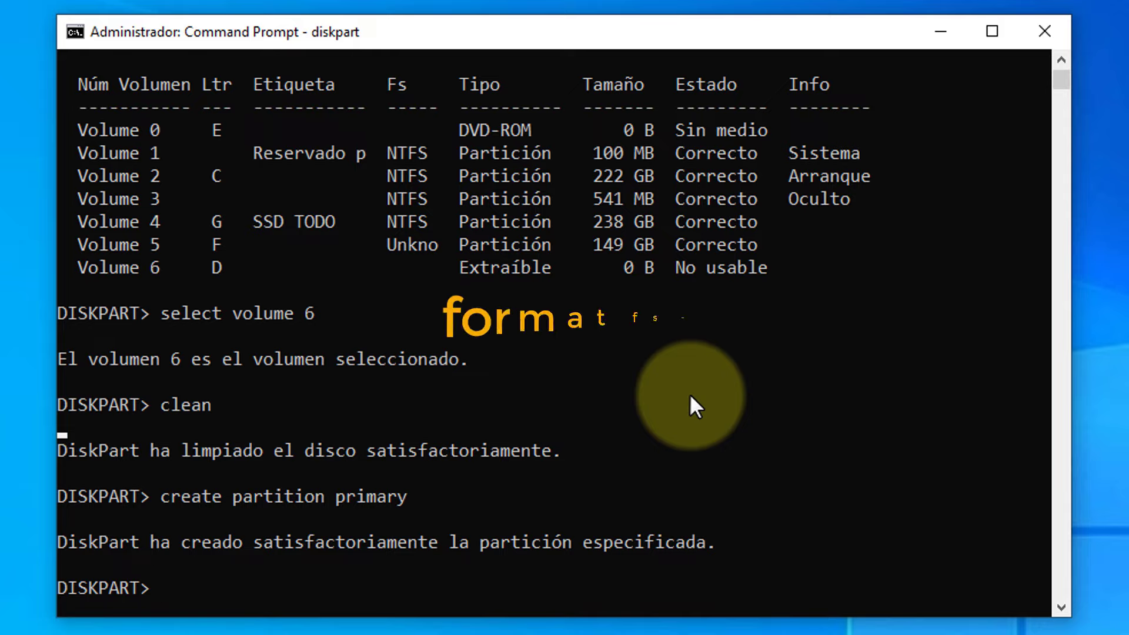
# Quick-format the new partition as NTFS with the format fs=ntfs quick command.
pyautogui.write('format ')
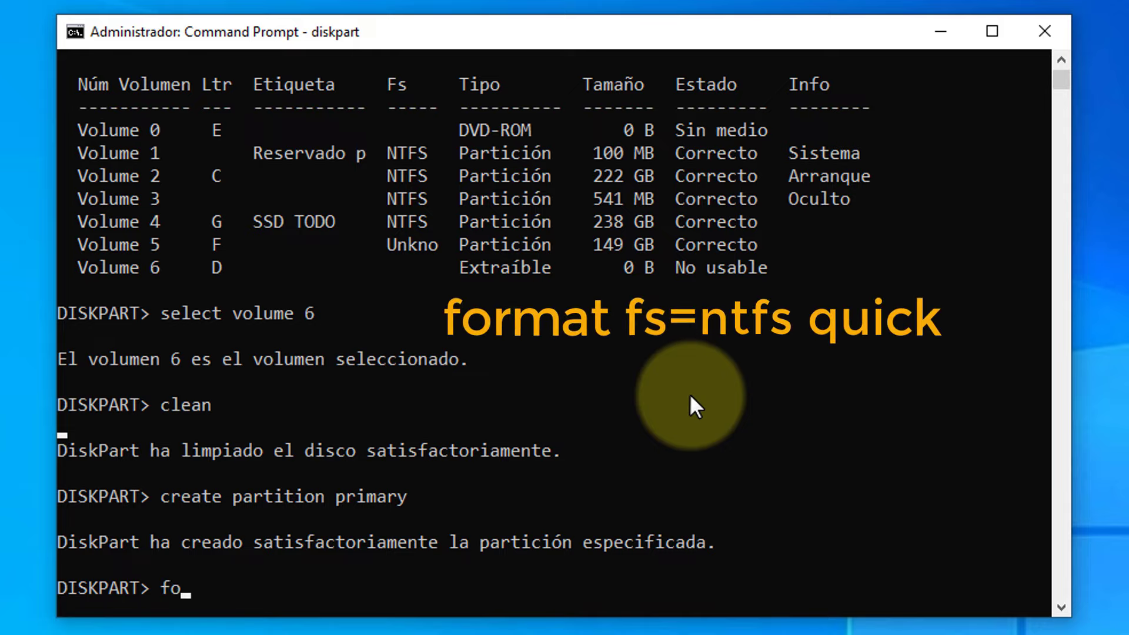
pyautogui.write('f')
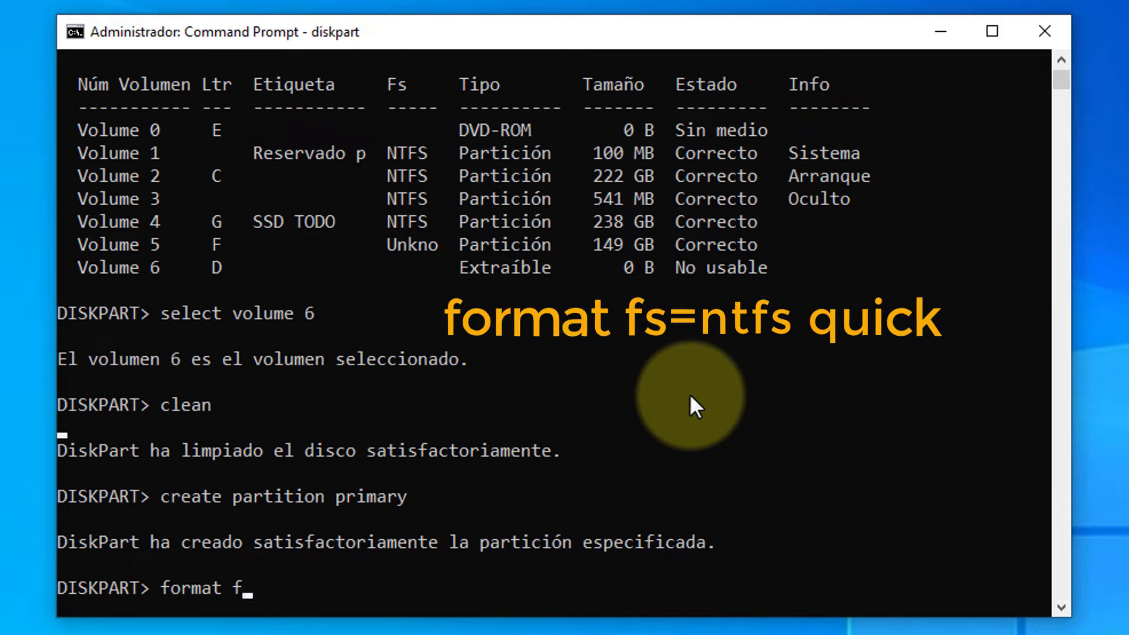
pyautogui.write('s=ntfs quick')
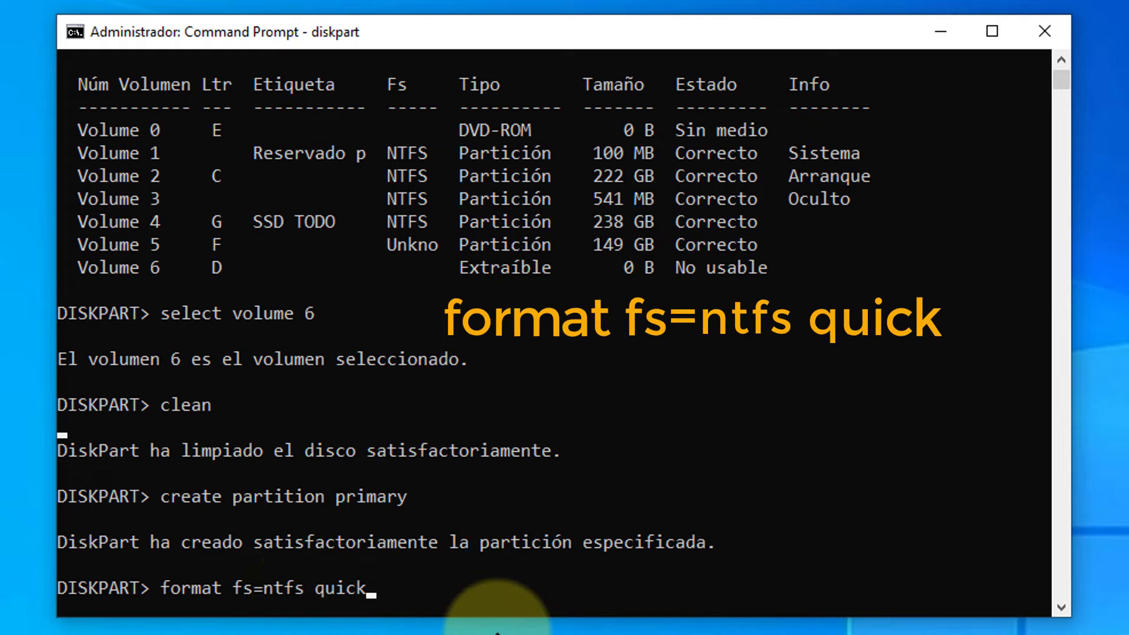
pyautogui.press('Return')
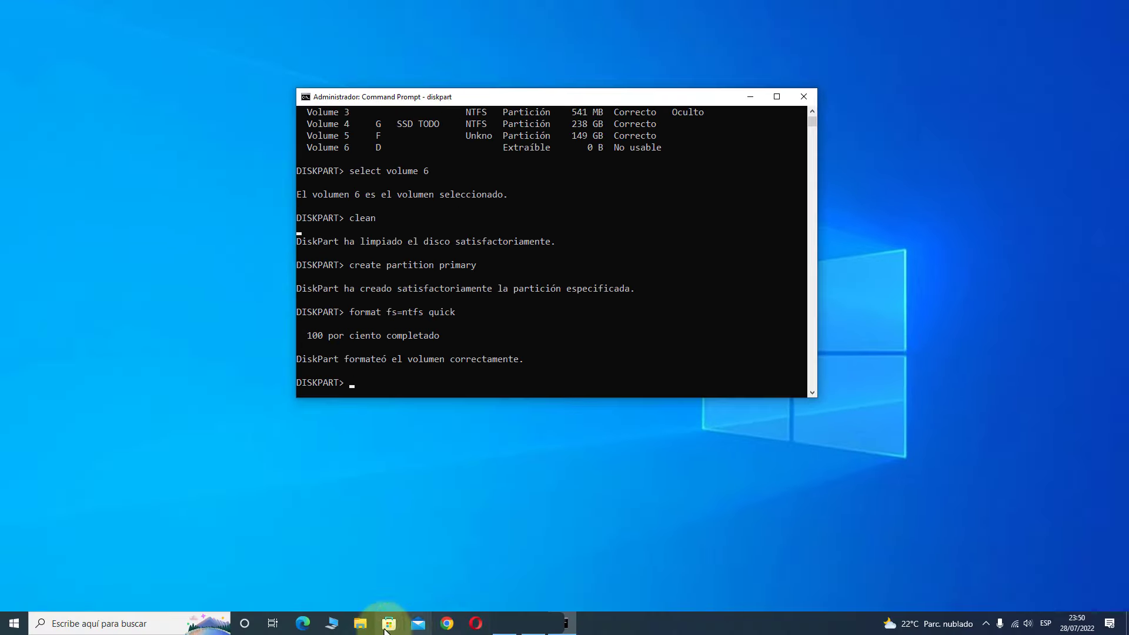
# Check in File Explorer that the USB drive (D:) opens from Este equipo, and close that window.
pyautogui.click(338, 622)
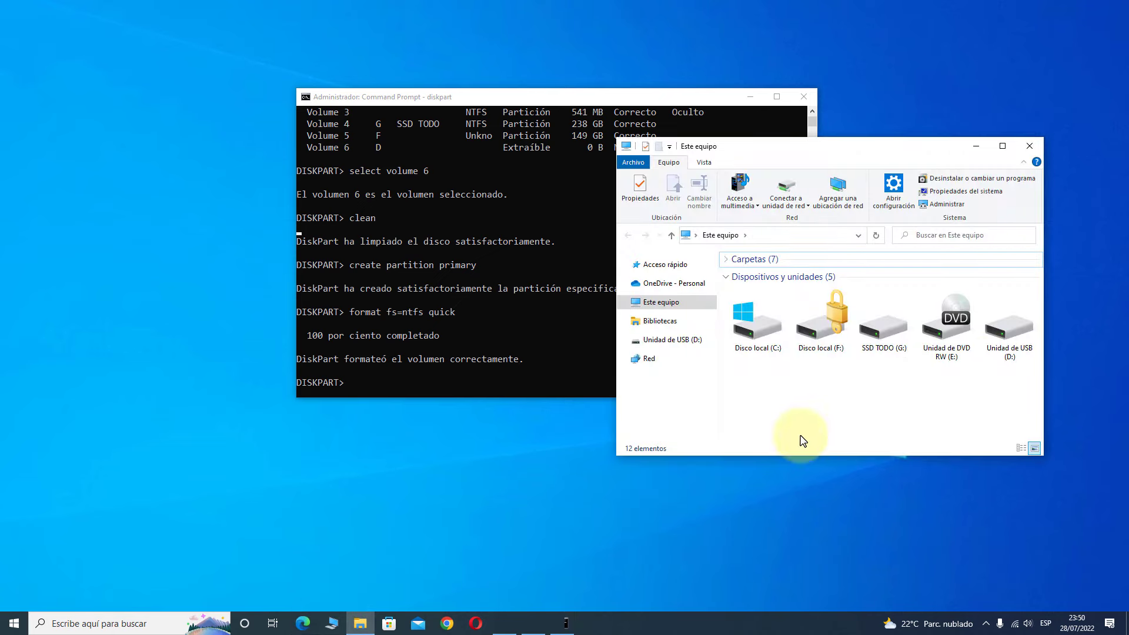
pyautogui.doubleClick(1001, 339)
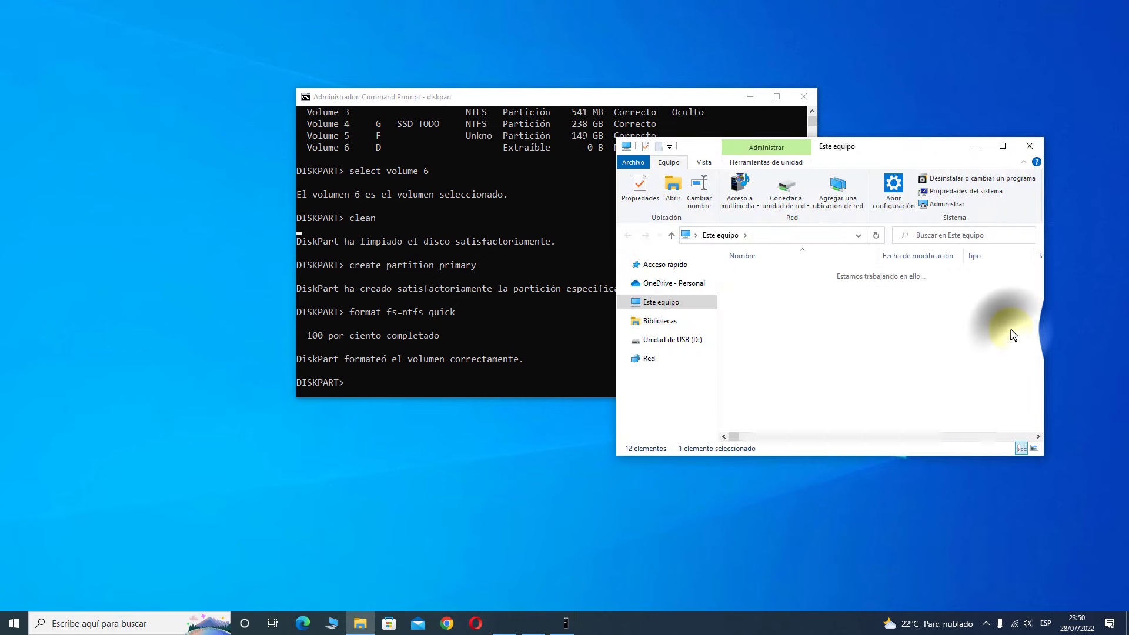
pyautogui.click(628, 235)
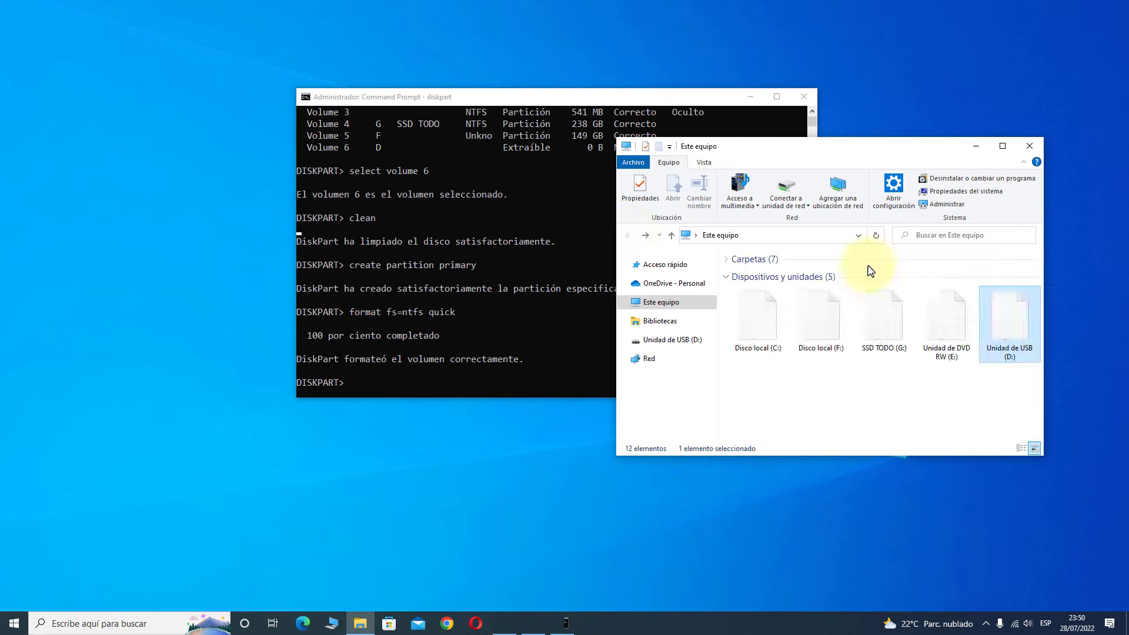
pyautogui.click(645, 235)
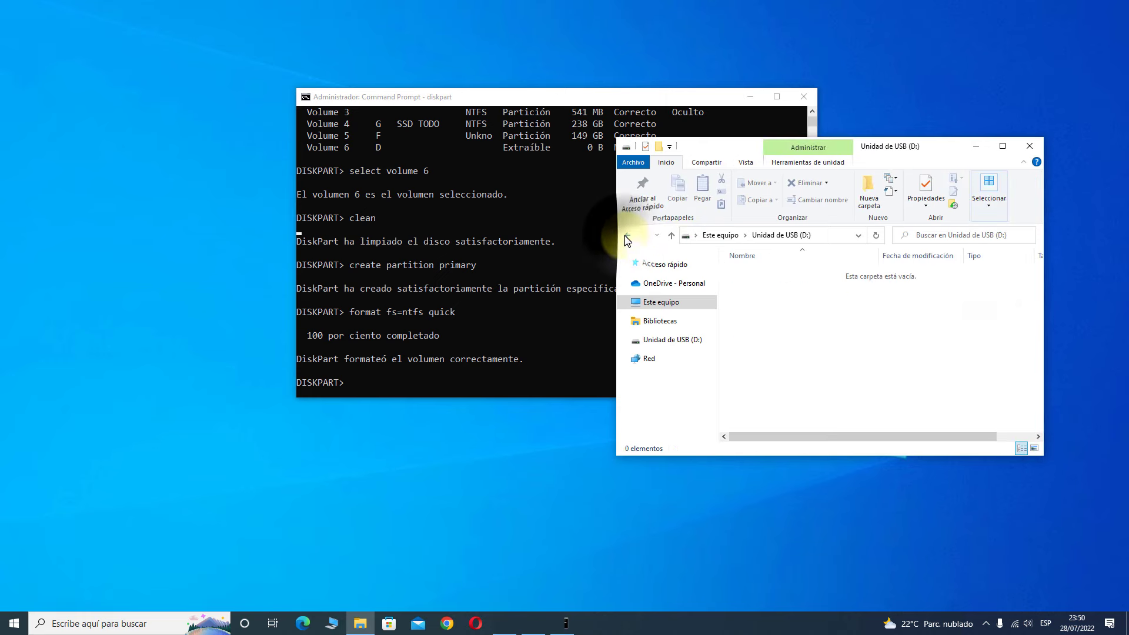
pyautogui.click(628, 235)
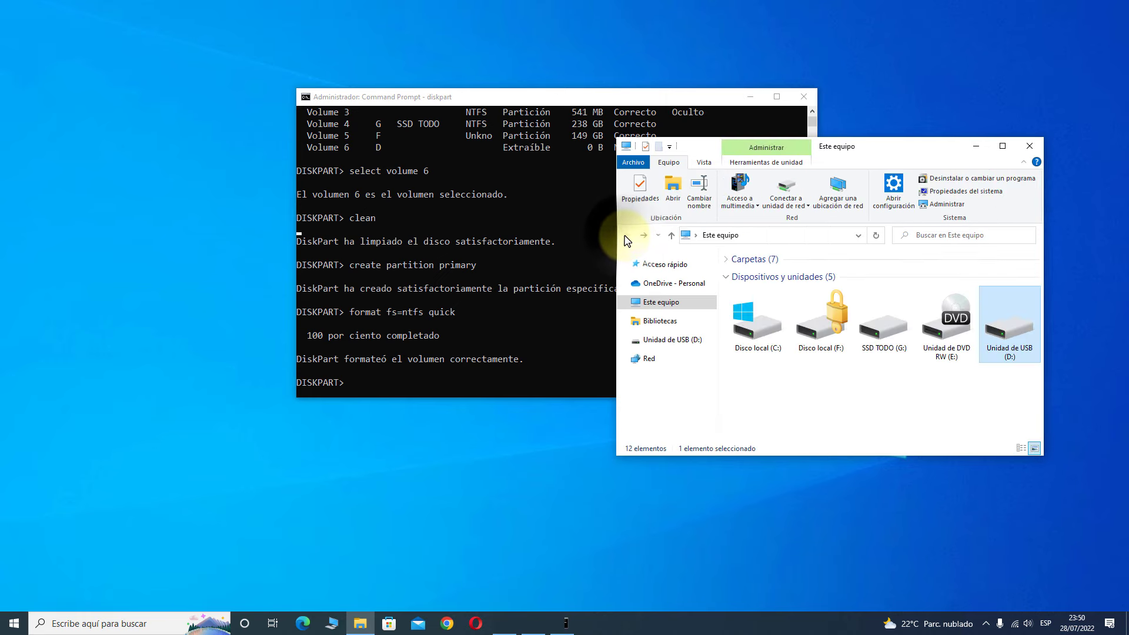
pyautogui.click(1029, 146)
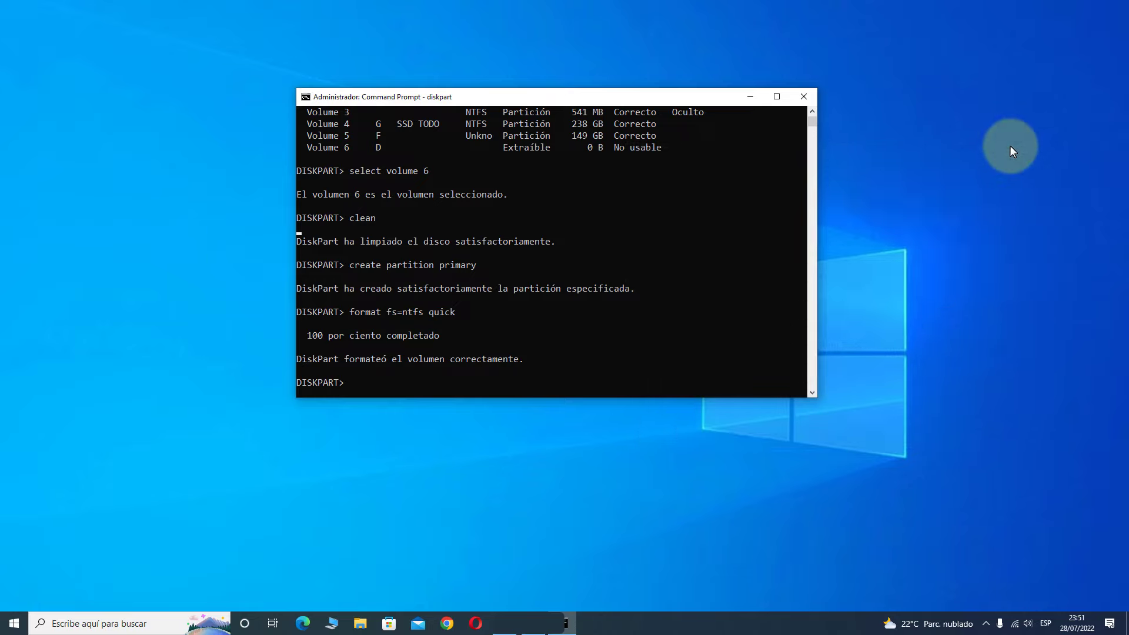
# Close the Command Prompt and inspect the removable Disco 3 (D:) in Disk Management.
pyautogui.click(804, 97)
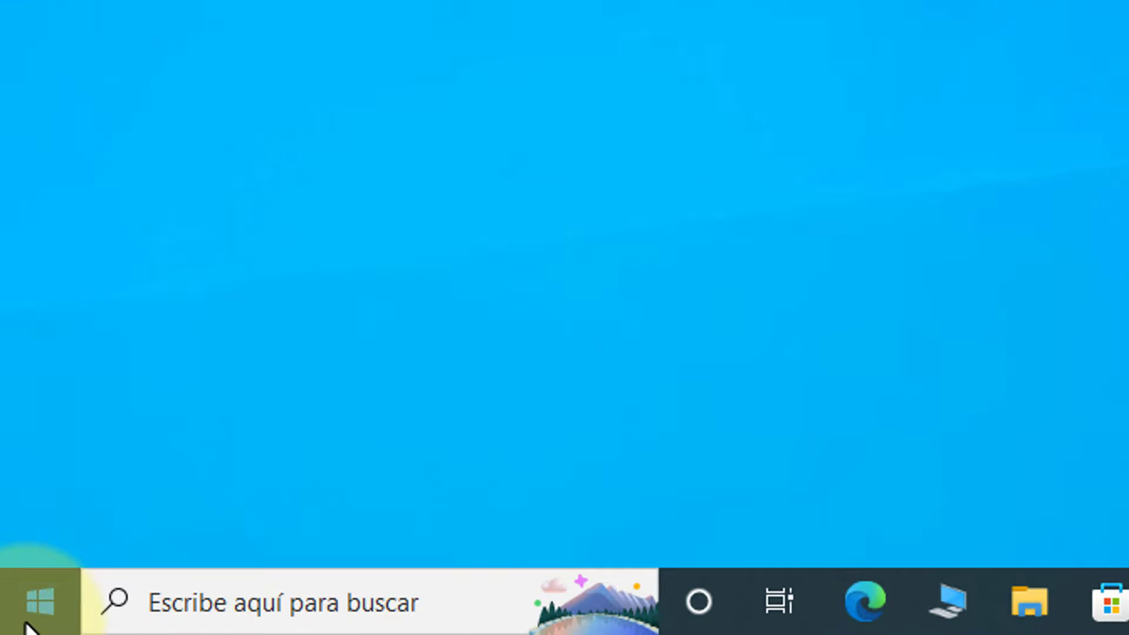
pyautogui.rightClick(26, 601)
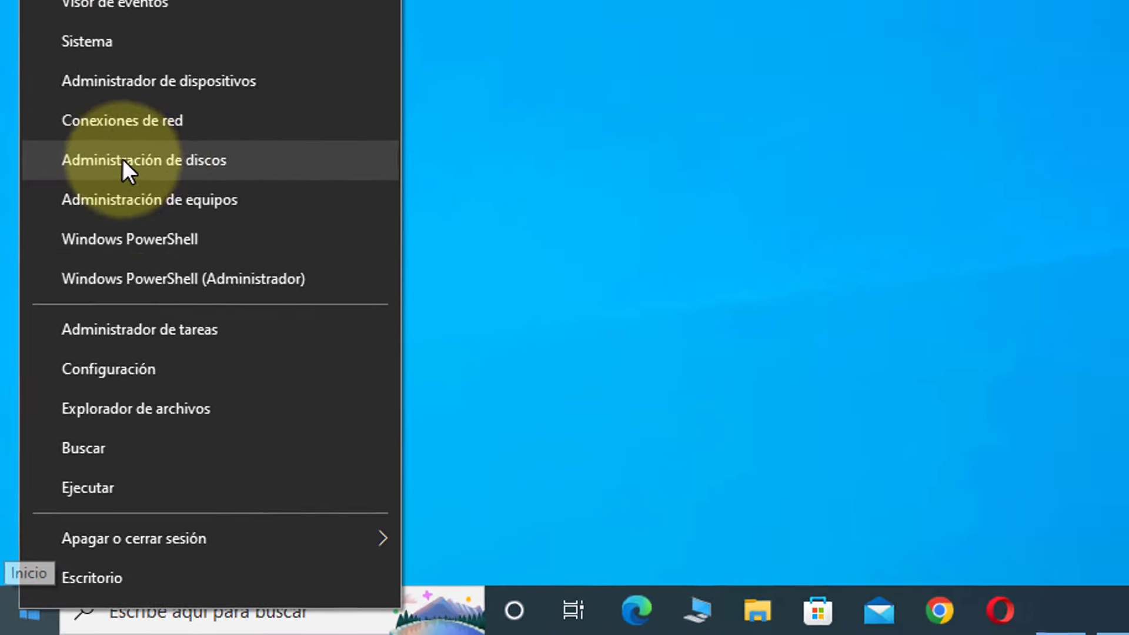
pyautogui.click(132, 121)
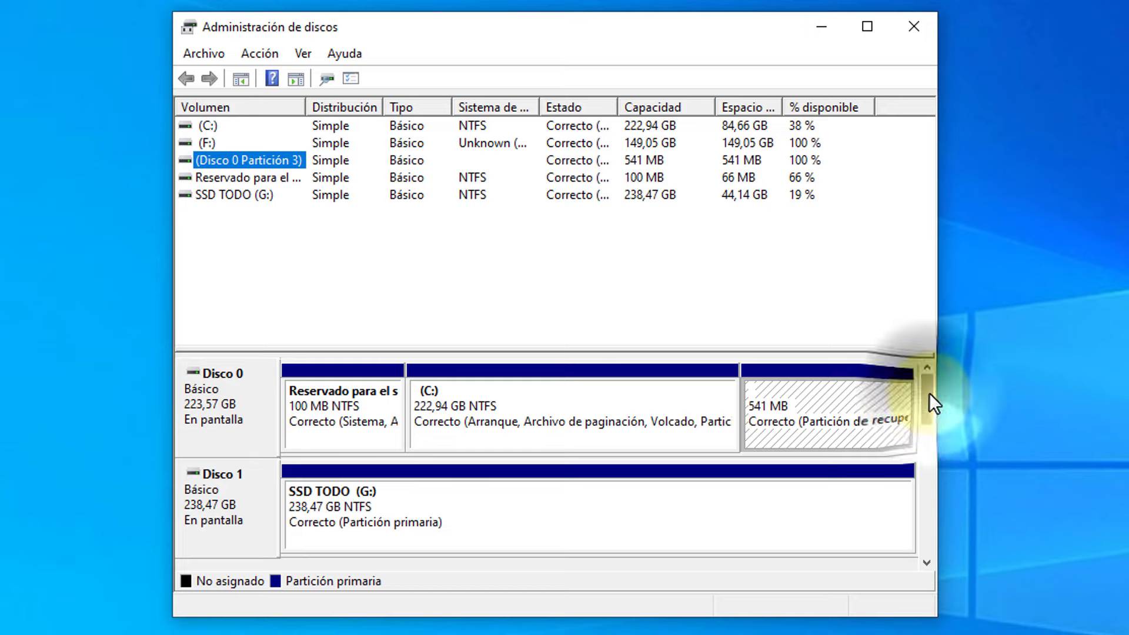
pyautogui.moveTo(929, 394); pyautogui.dragTo(926, 476)
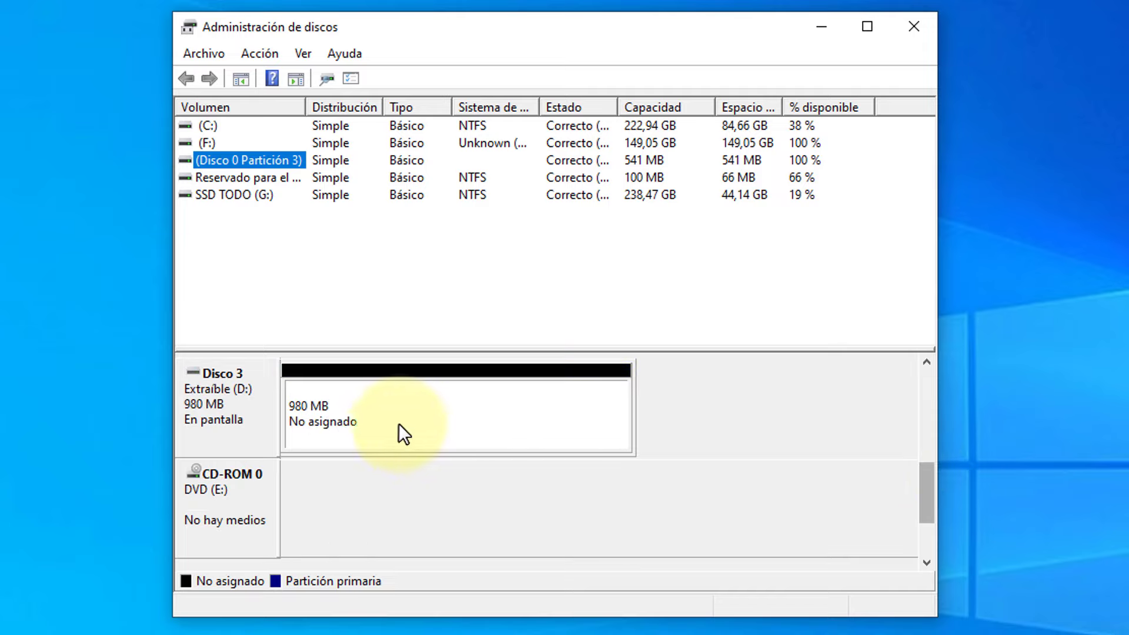
pyautogui.click(240, 387)
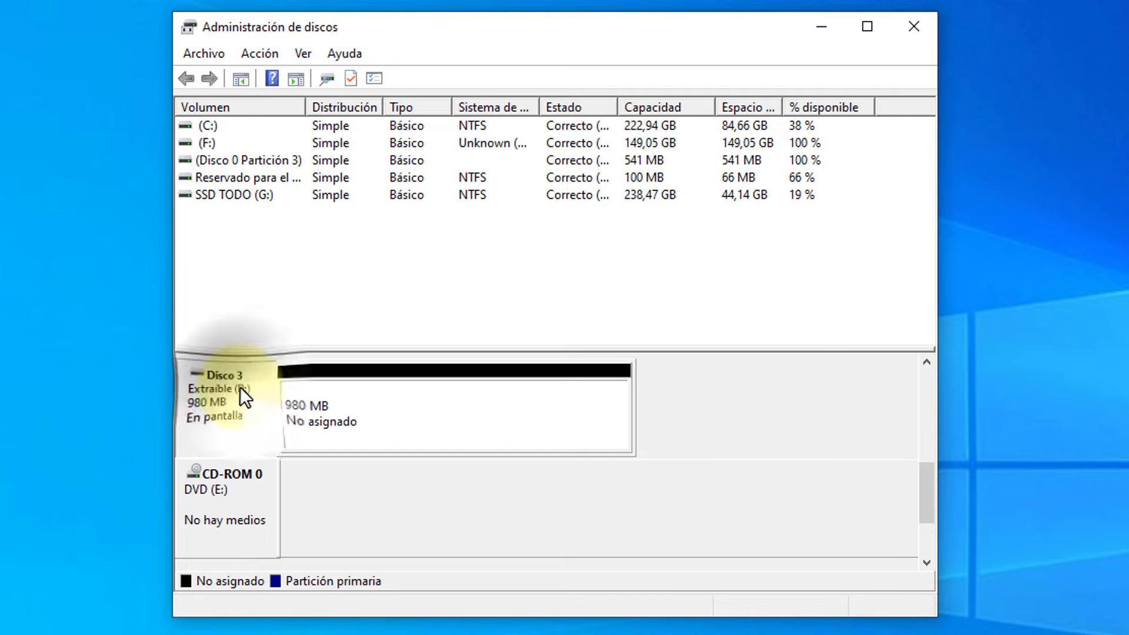
pyautogui.click(334, 407)
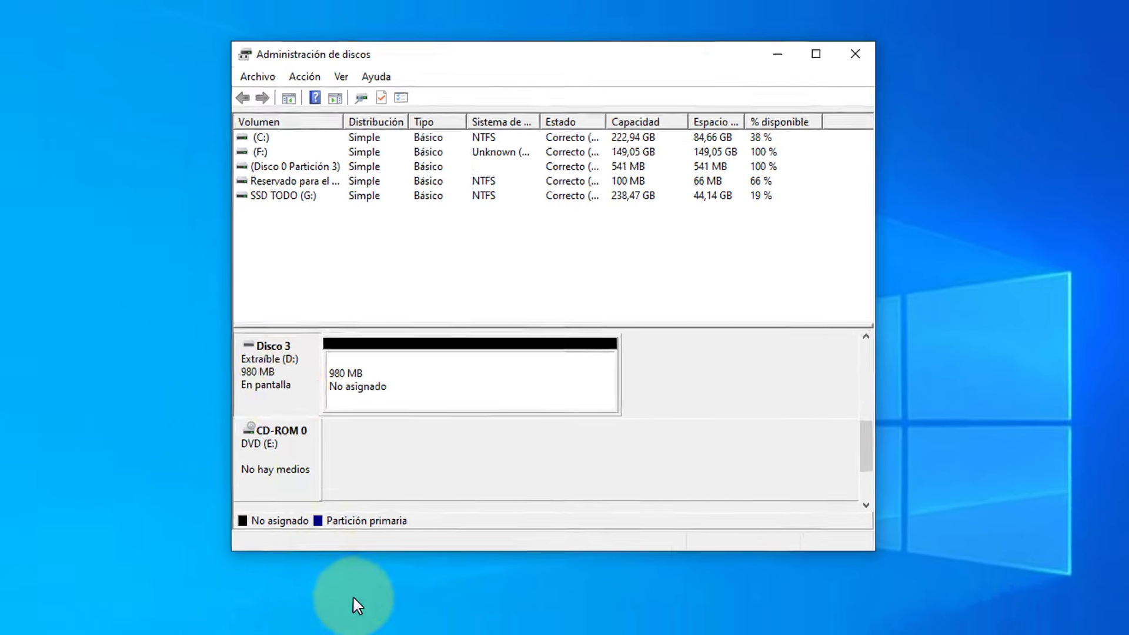
pyautogui.press('super+e')
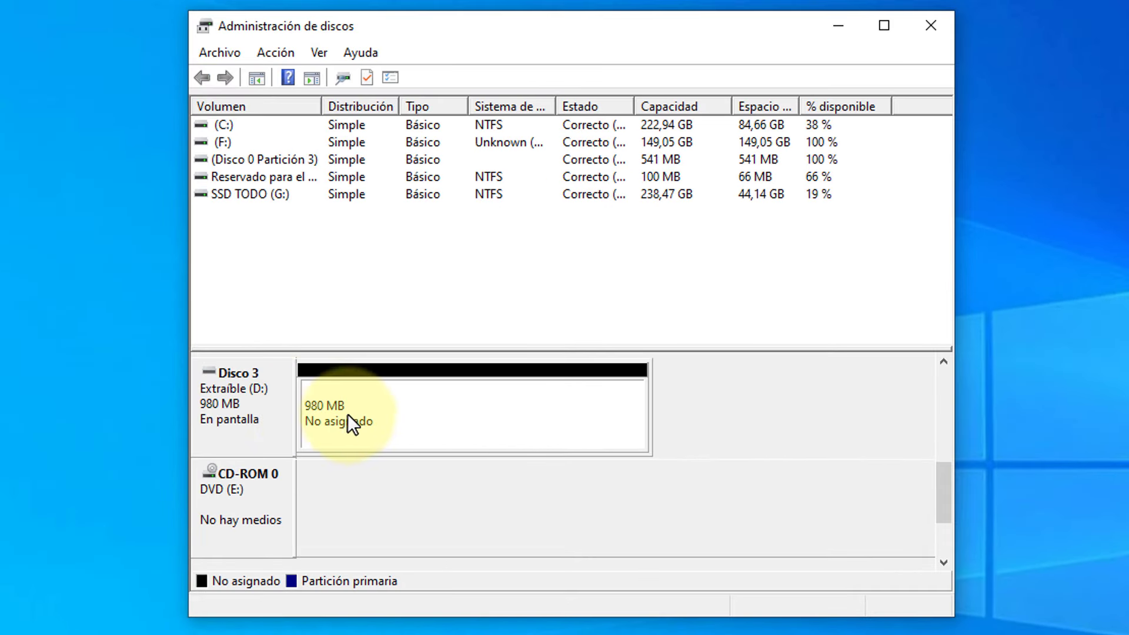
# Create a simple volume on the unallocated space of Disco 3 with drive letter H, NTFS, label Nuevo vol and quick format.
pyautogui.click(402, 405)
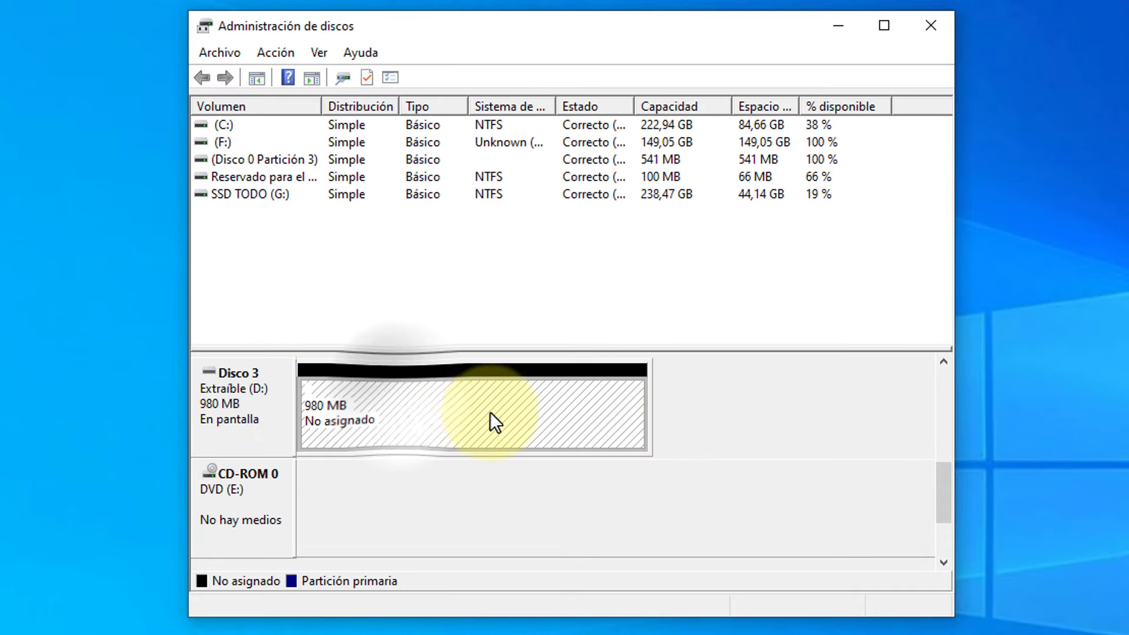
pyautogui.rightClick(429, 401)
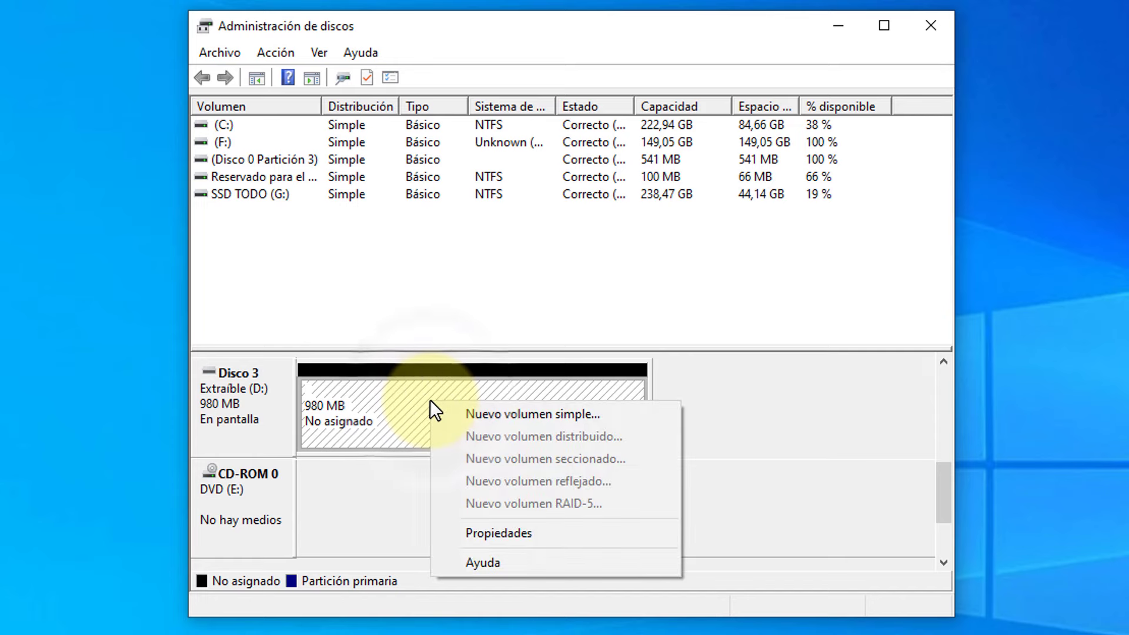
pyautogui.click(541, 415)
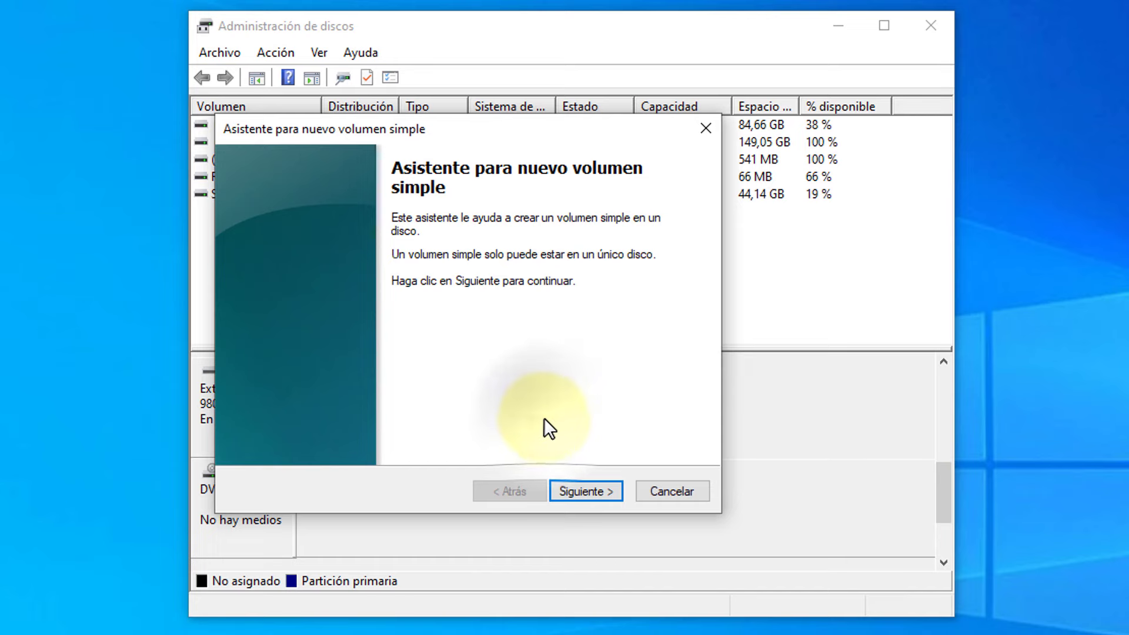
pyautogui.click(585, 486)
pyautogui.click(586, 490)
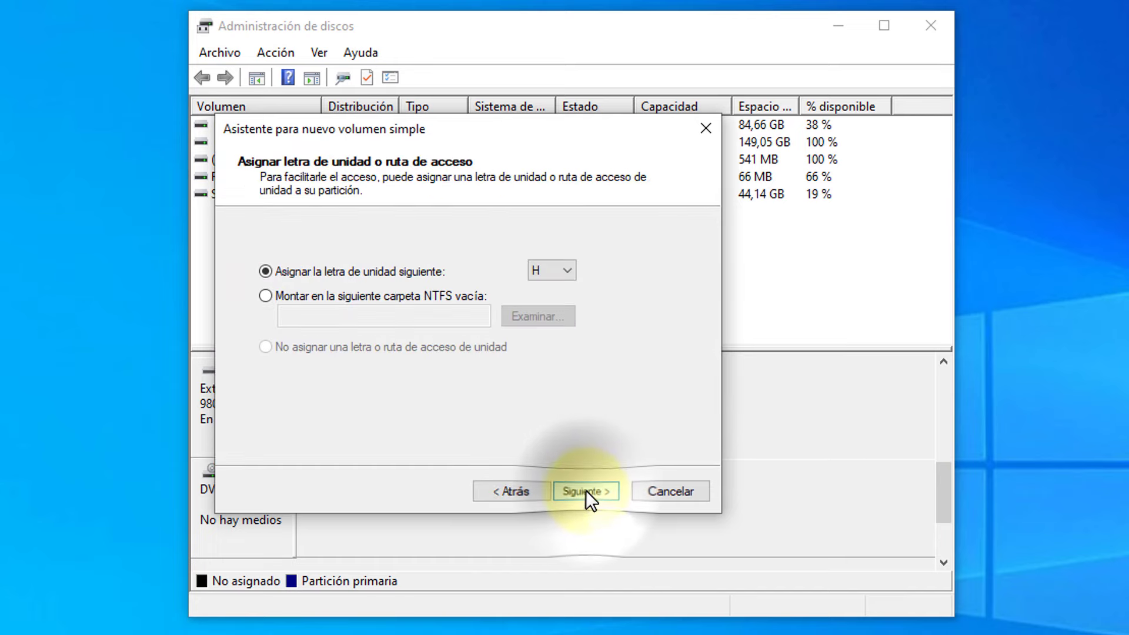
pyautogui.click(586, 491)
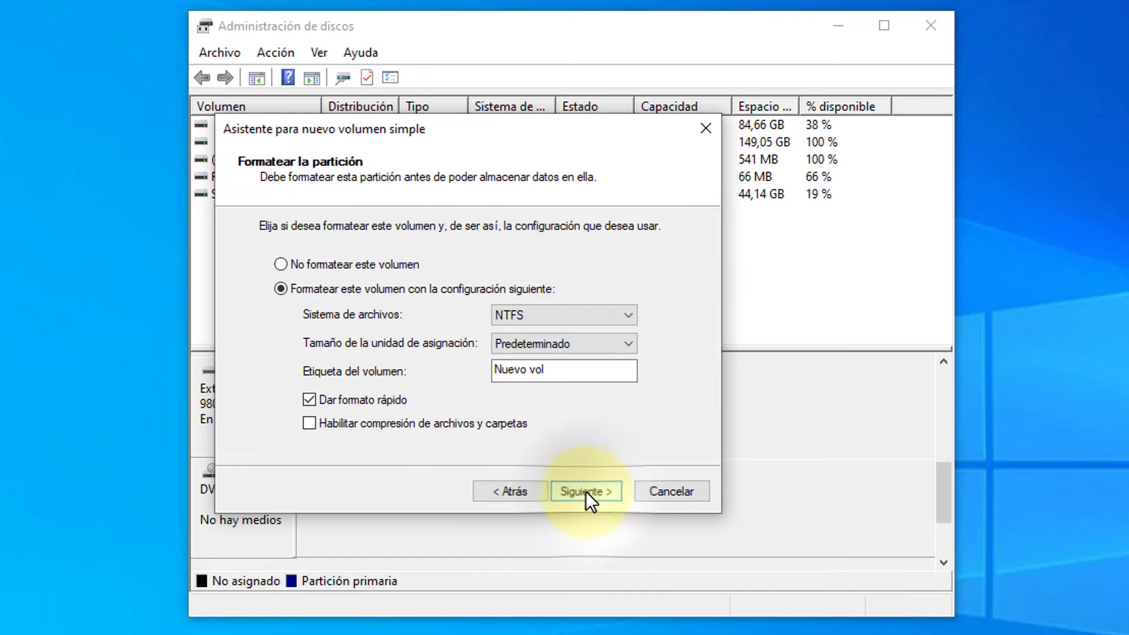
pyautogui.click(586, 491)
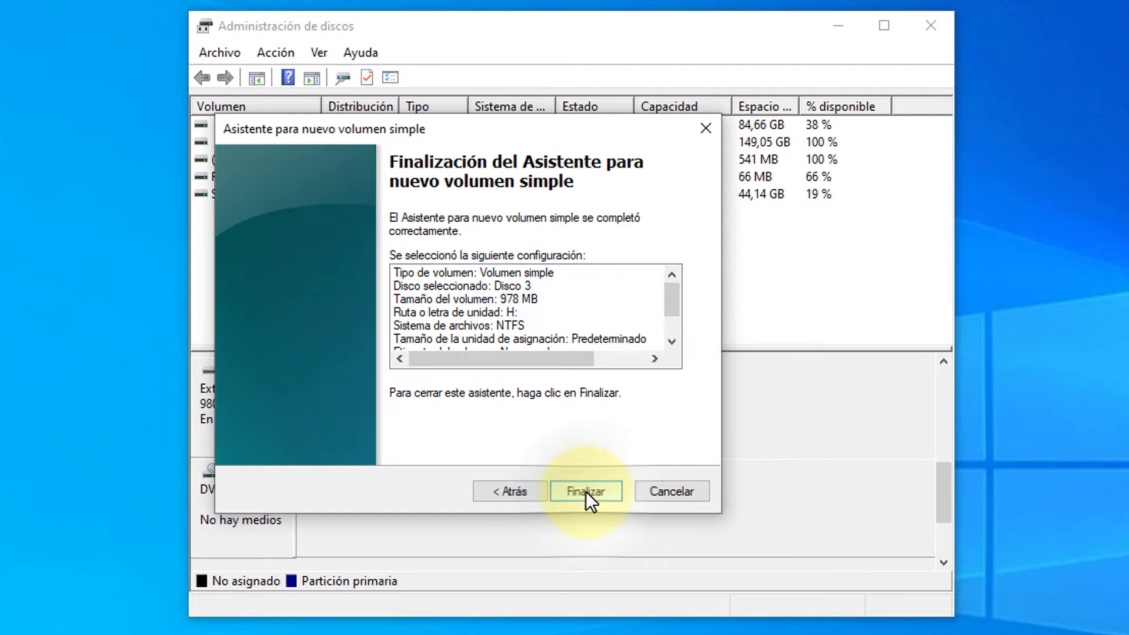
pyautogui.click(585, 491)
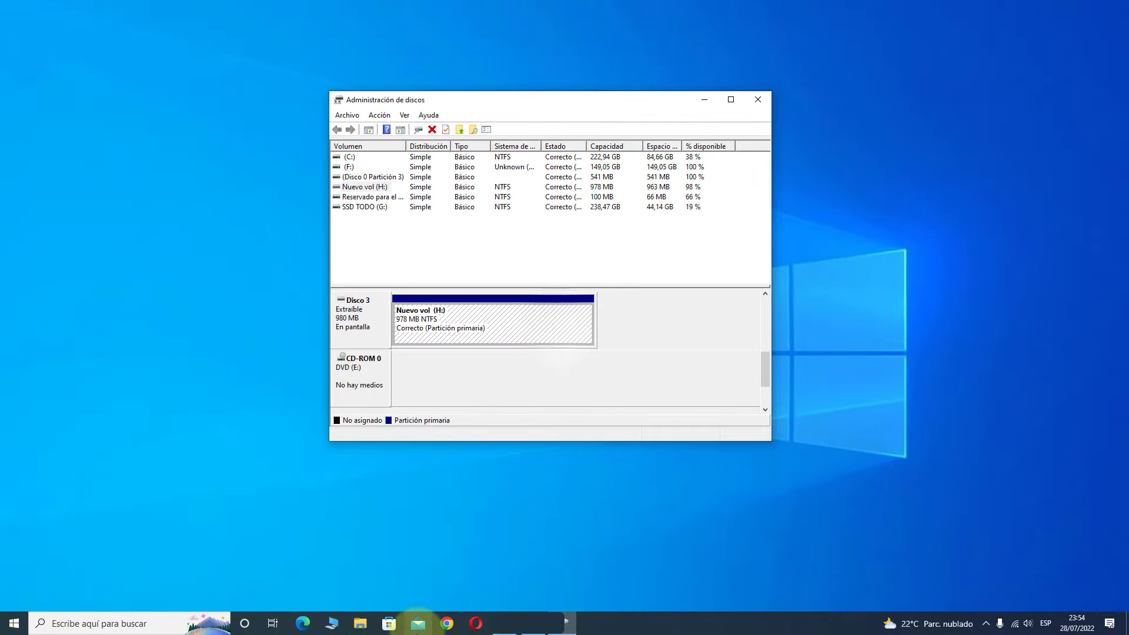
# Check in File Explorer that Nuevo vol (H:) opens from Este equipo, and close that window.
pyautogui.click(360, 624)
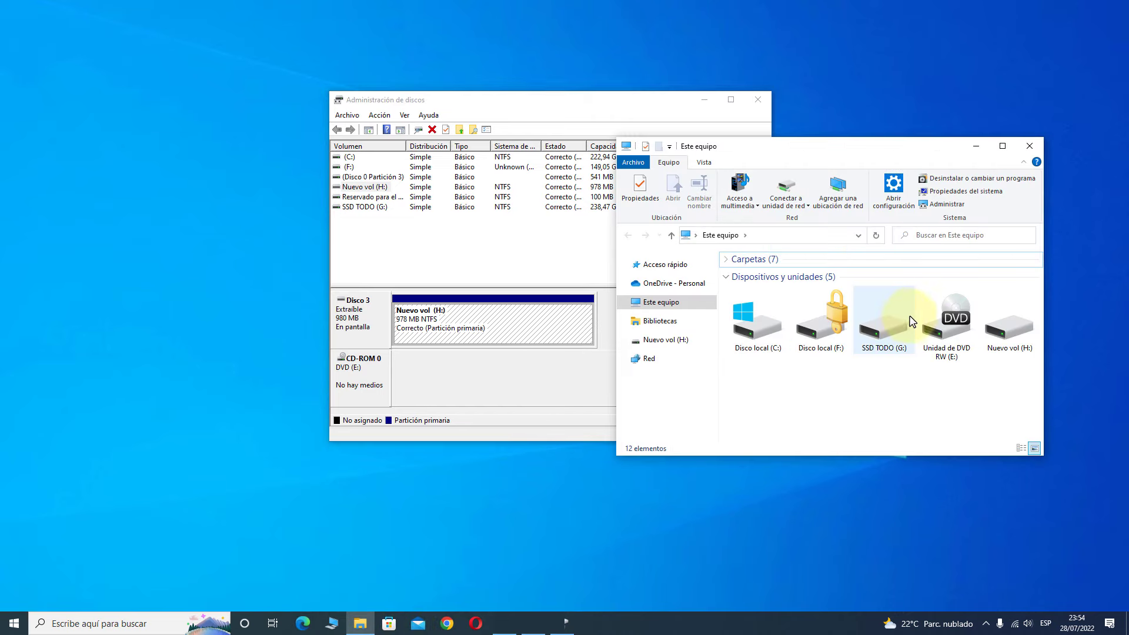
pyautogui.doubleClick(1009, 328)
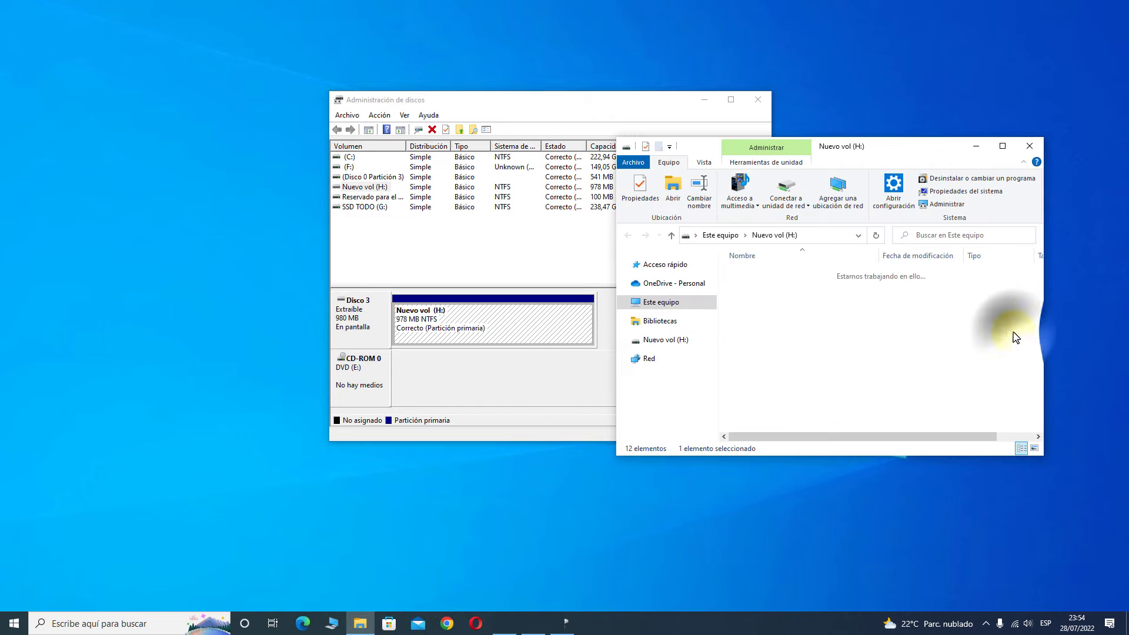
pyautogui.click(631, 237)
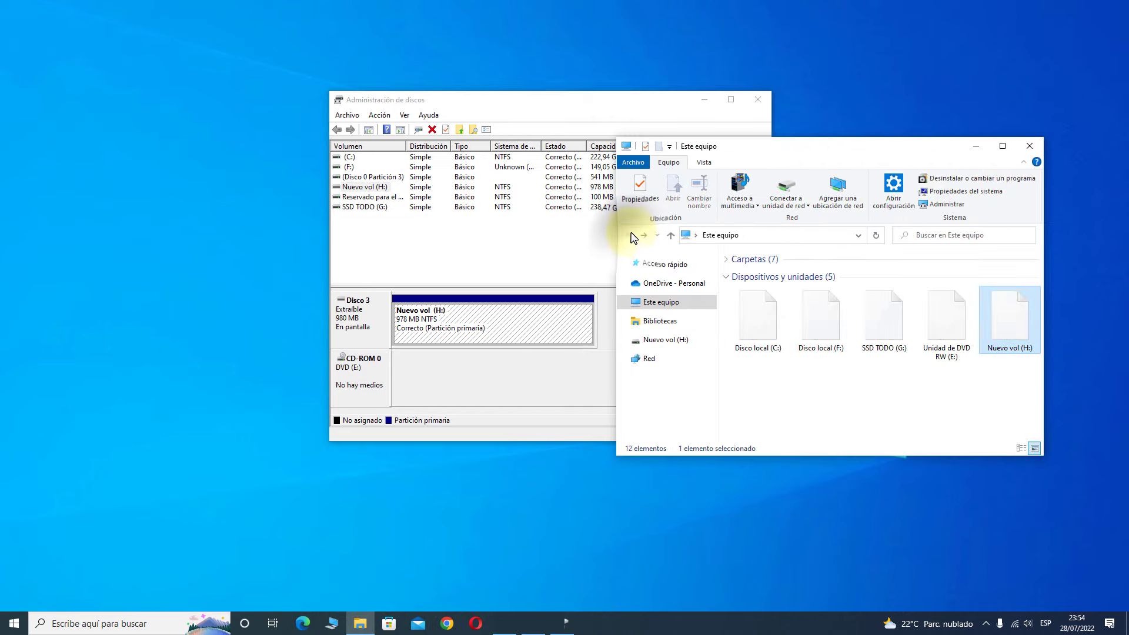
pyautogui.click(1029, 145)
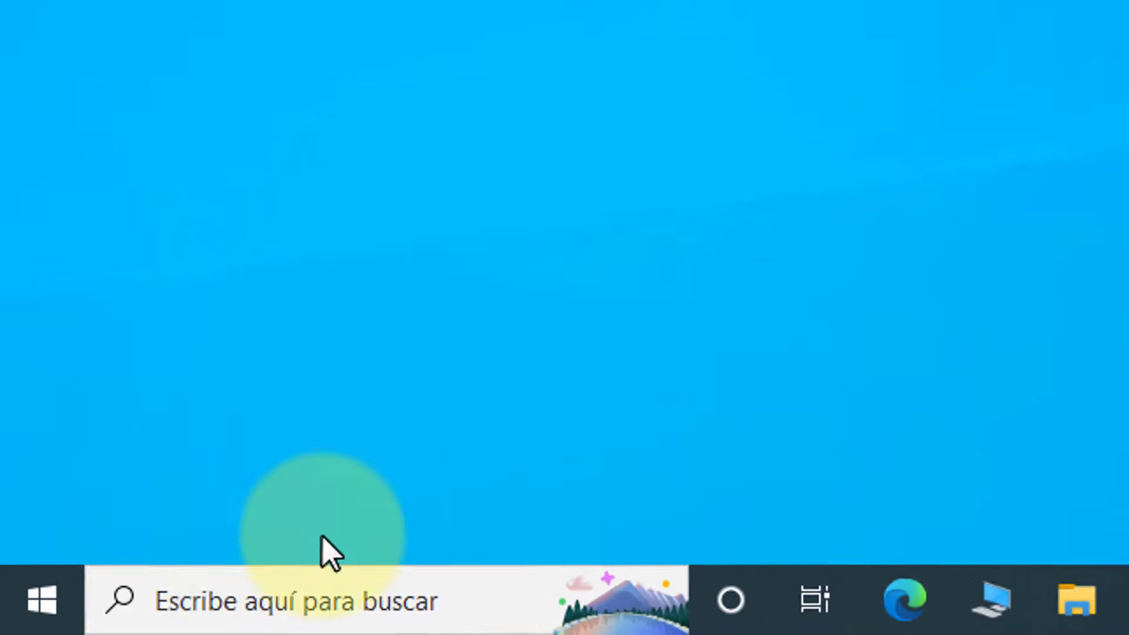
# Search Windows for rufus, launch rufus-3.18p.exe and select Nuevo vol (H:) as the device.
pyautogui.click(288, 617)
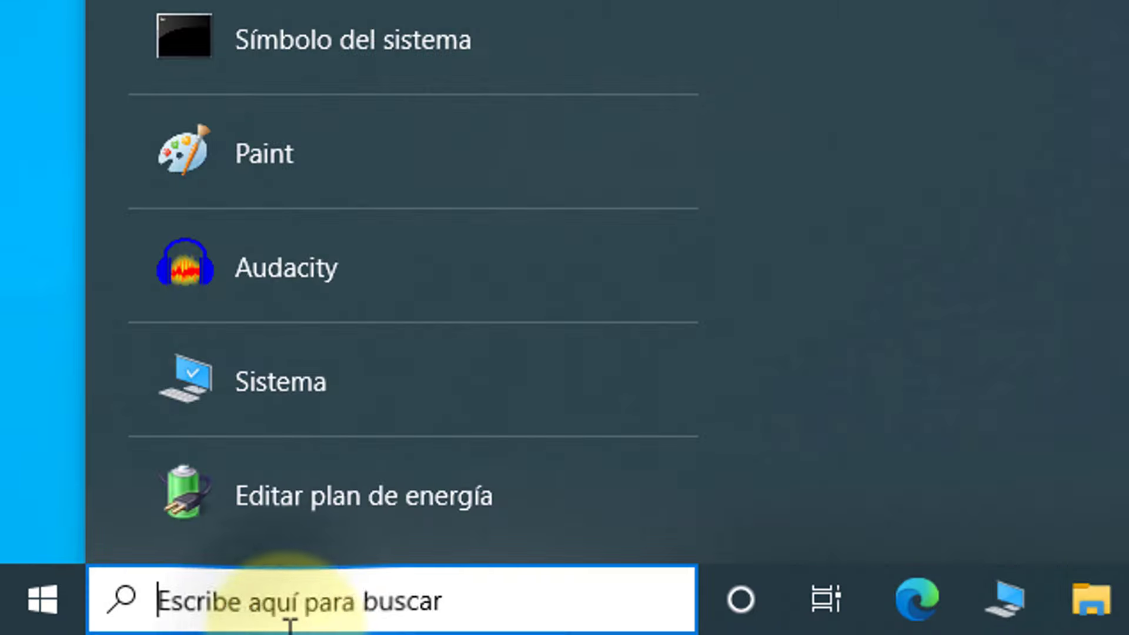
pyautogui.write('rufus')
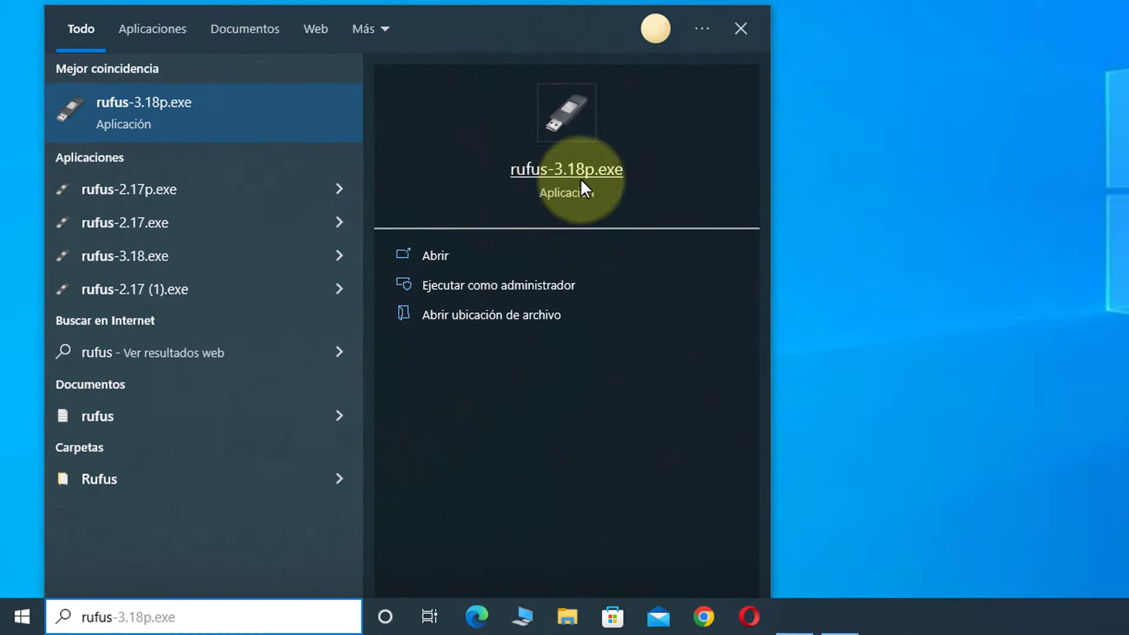
pyautogui.click(548, 172)
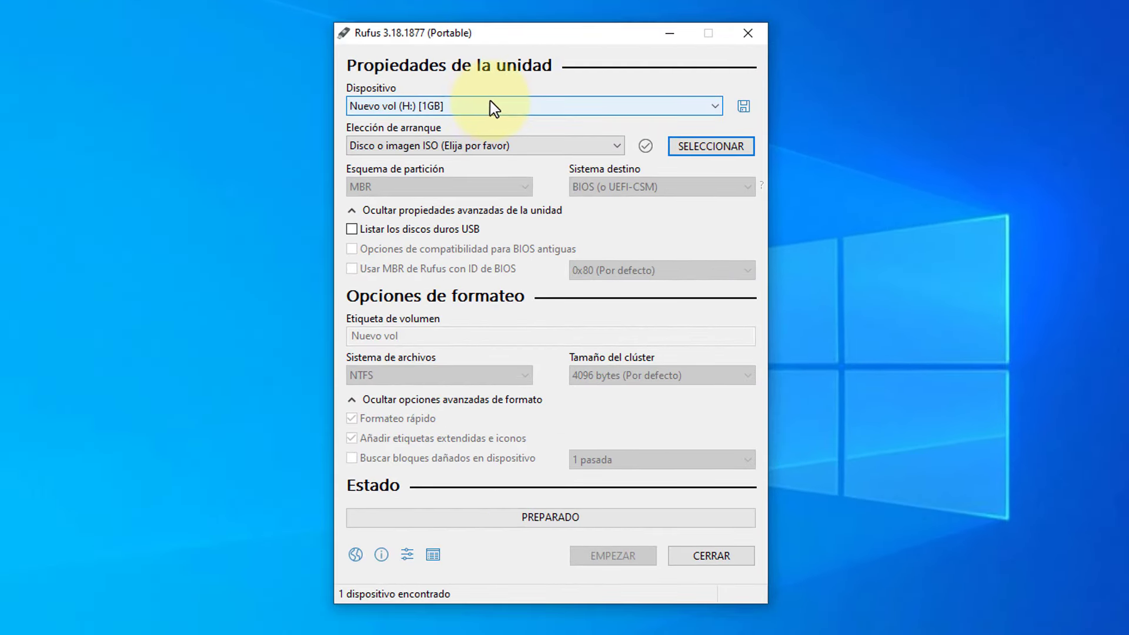
pyautogui.click(465, 103)
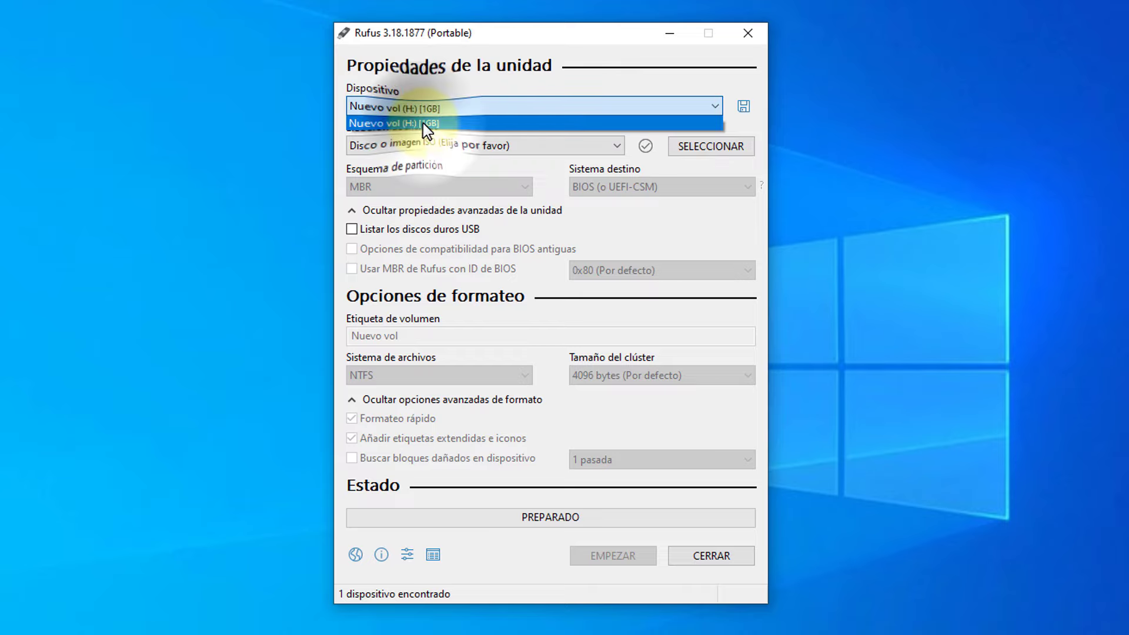
pyautogui.click(423, 124)
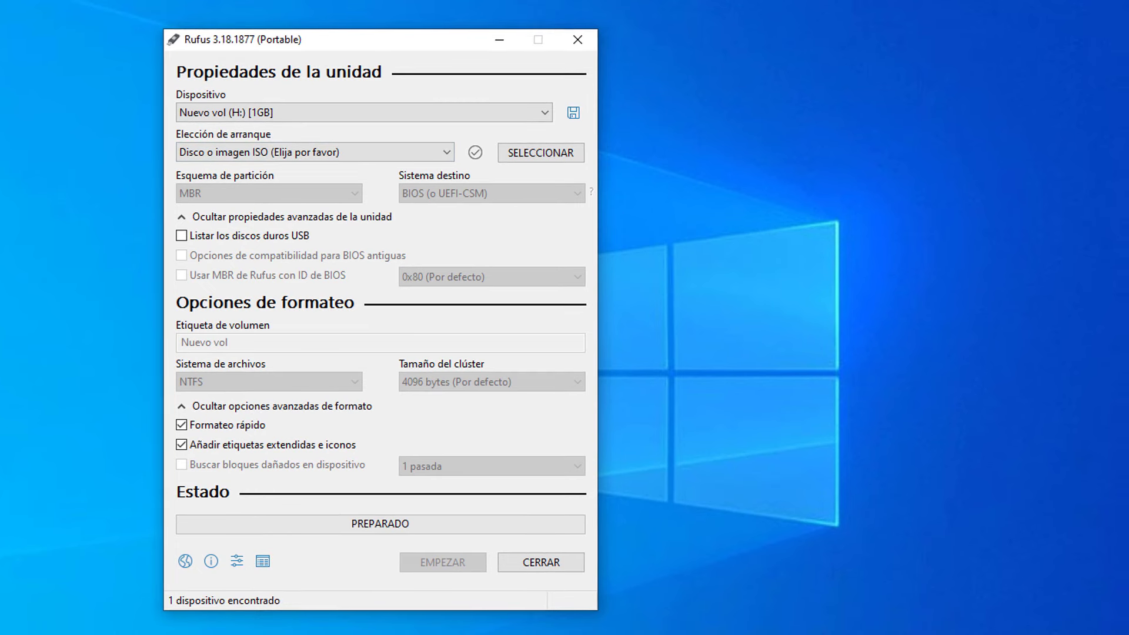
# Check the USB drive's letter in File Explorer against the device chosen in Rufus.
pyautogui.press('super+e')
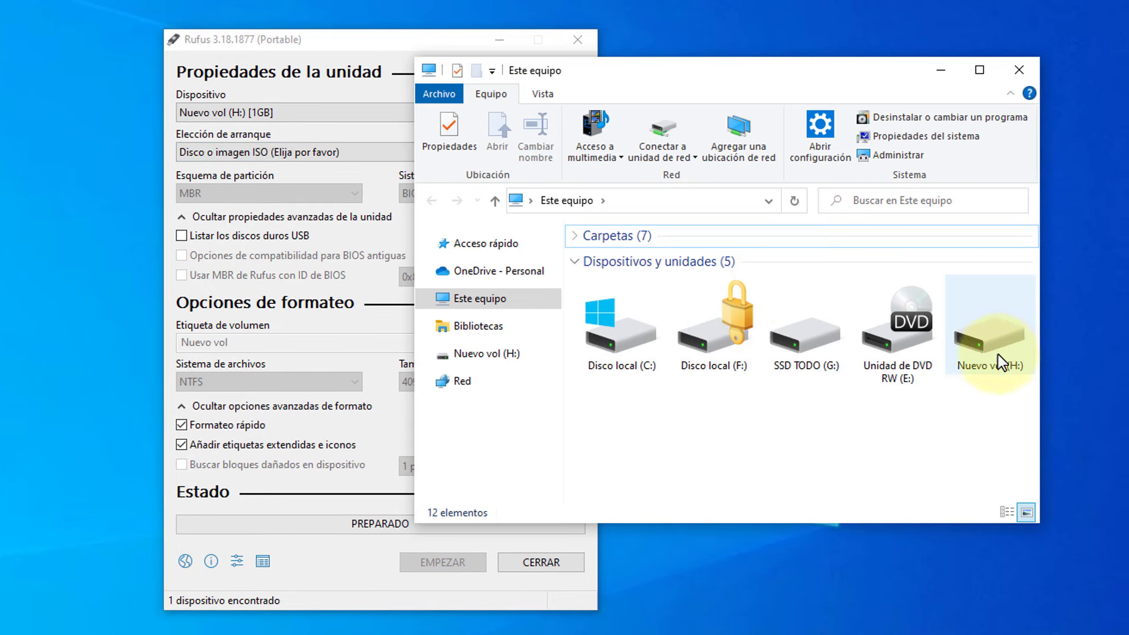
pyautogui.moveTo(1001, 365)
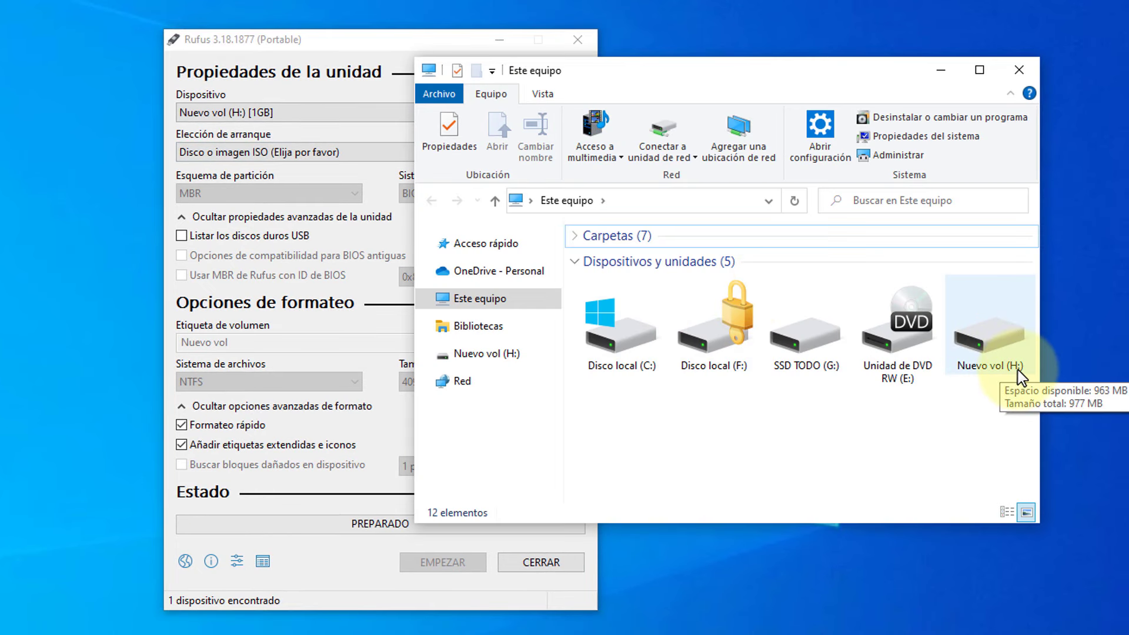
pyautogui.click(1019, 70)
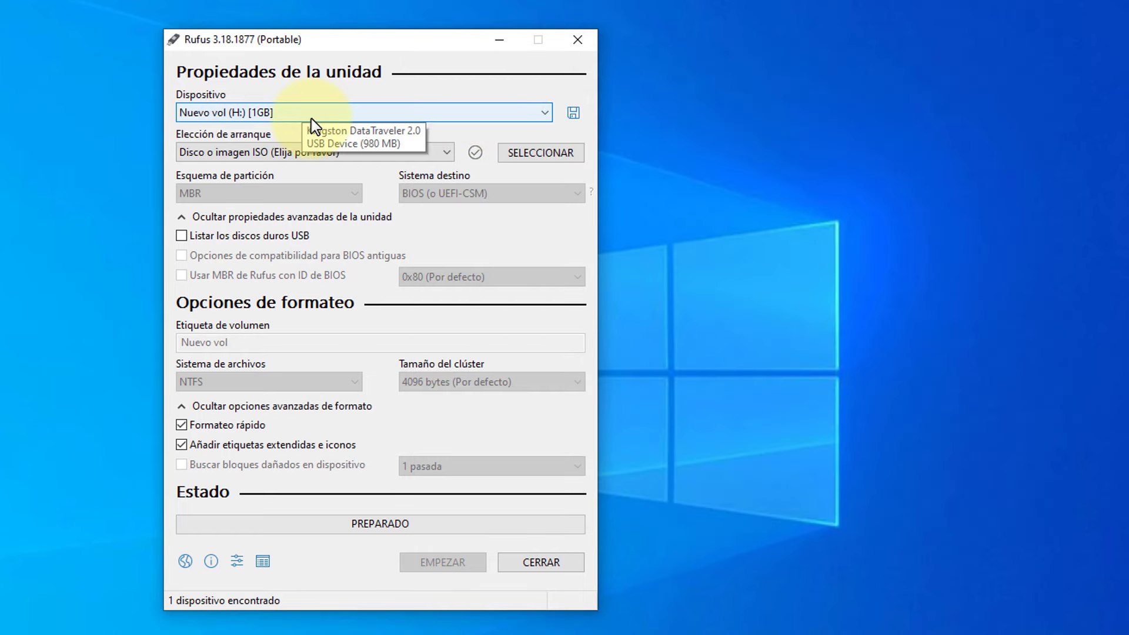
pyautogui.click(252, 113)
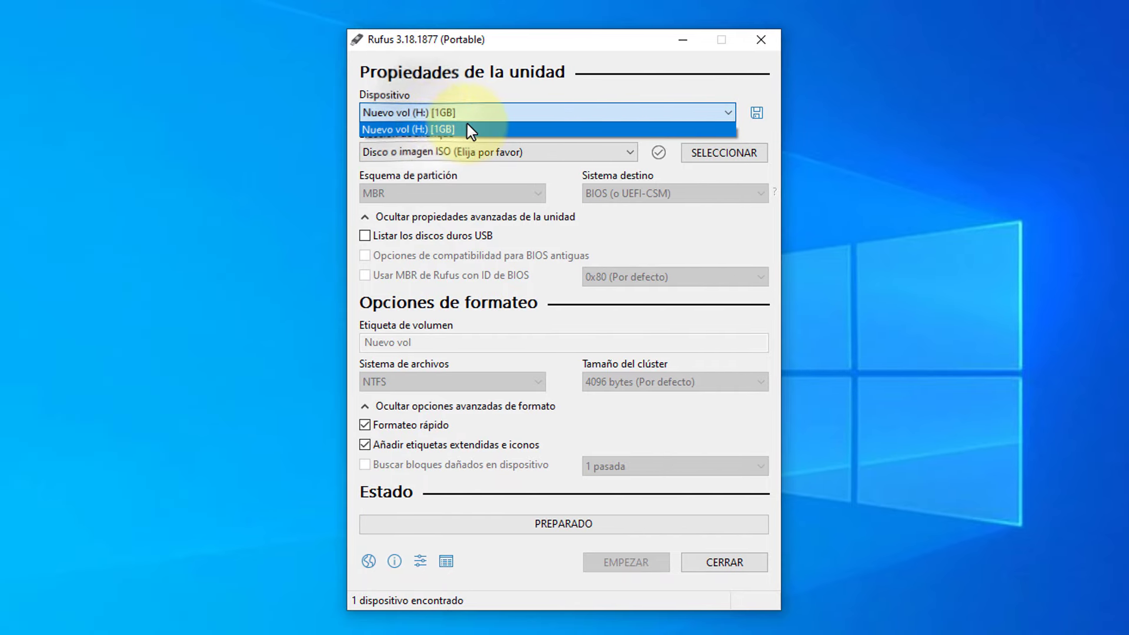
pyautogui.click(522, 114)
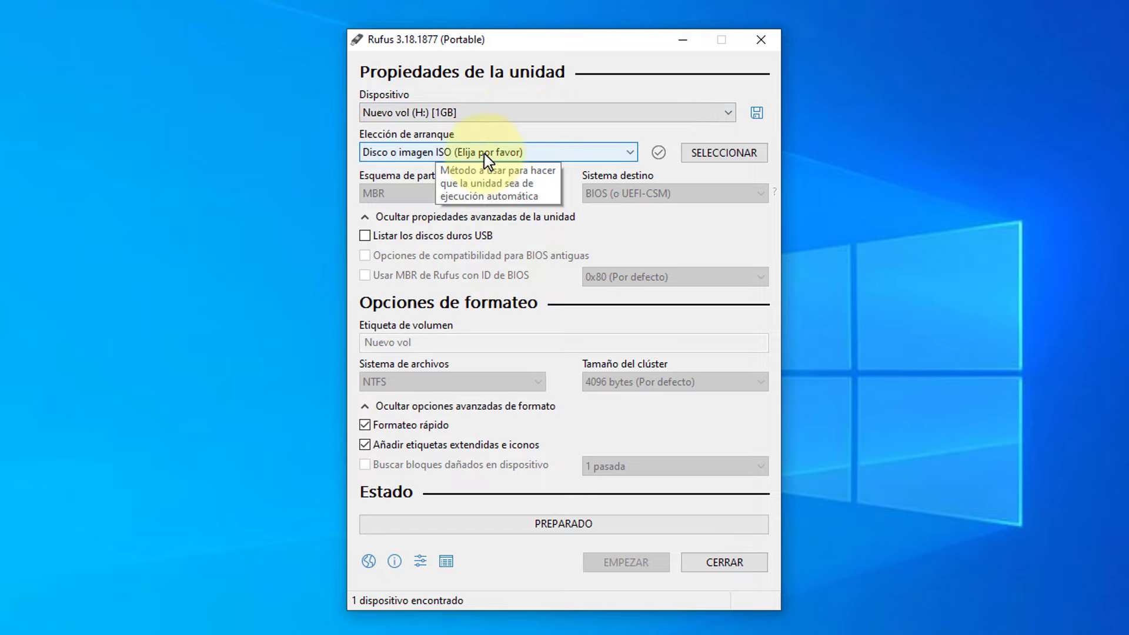
# Set the boot selection to No auto-ejecutable and the volume label to USB.
pyautogui.click(511, 150)
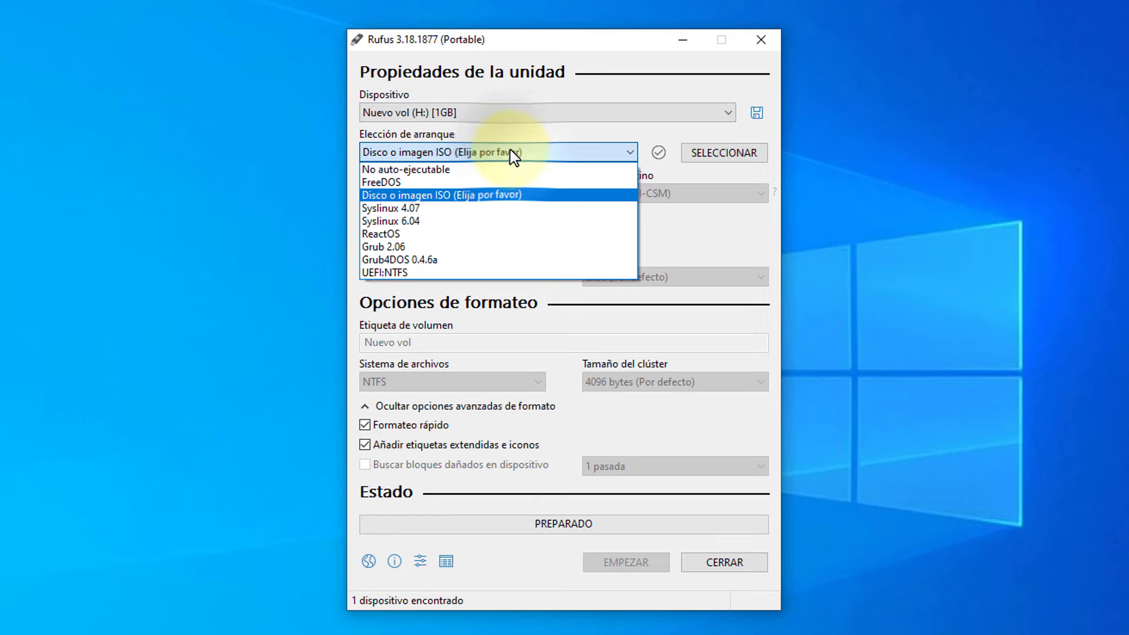
pyautogui.click(406, 169)
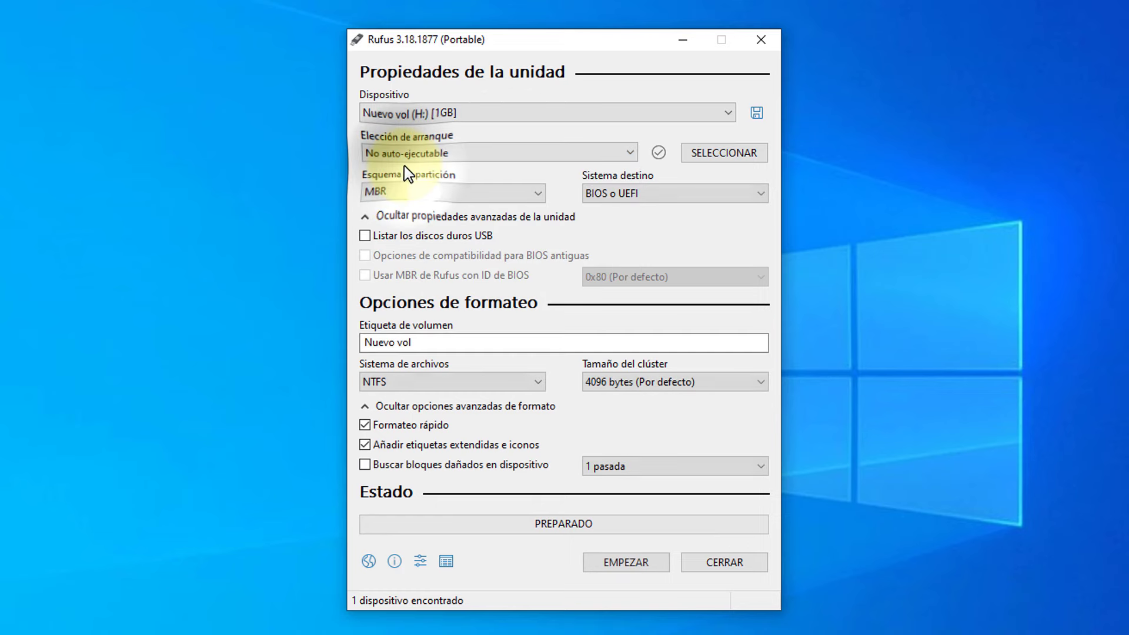
pyautogui.moveTo(447, 342); pyautogui.dragTo(293, 349)
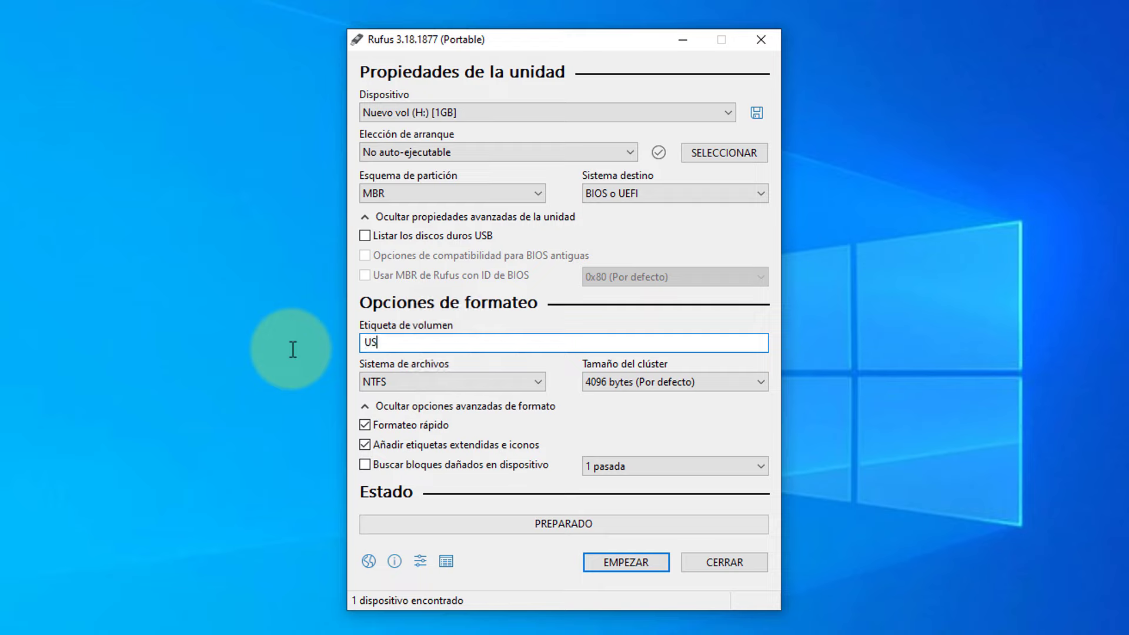
# Start formatting the drive with these settings, accept the data-loss warning, and close Rufus when it finishes.
pyautogui.click(626, 564)
pyautogui.click(584, 386)
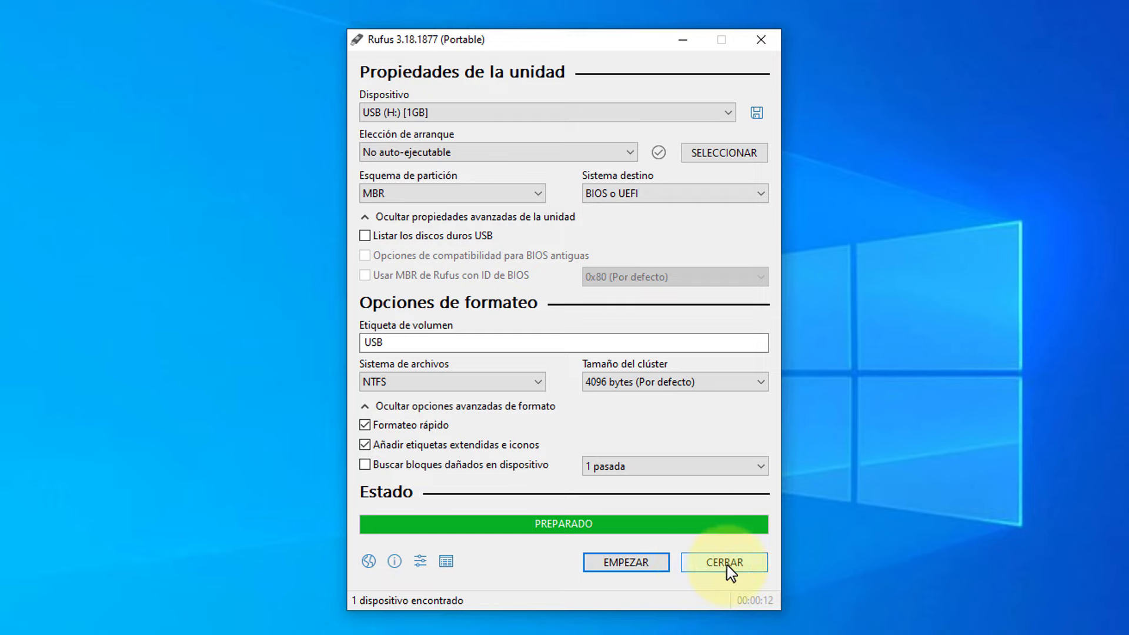
pyautogui.click(728, 565)
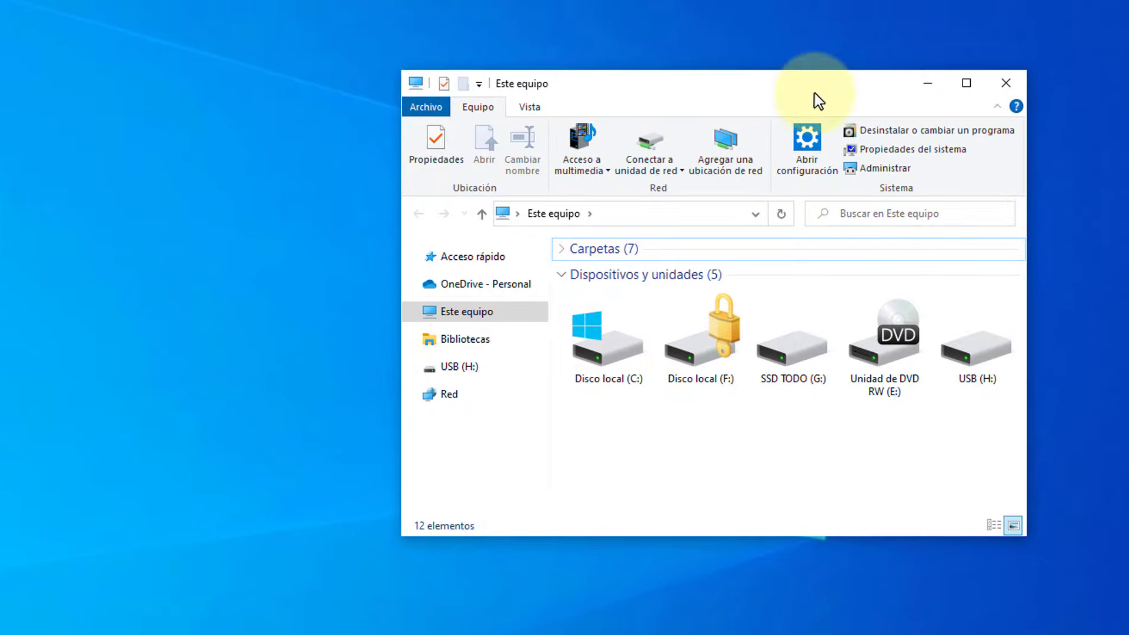
# Open the USB (H:) drive in File Explorer and delete its two autorun files.
pyautogui.moveTo(813, 93); pyautogui.dragTo(448, 46)
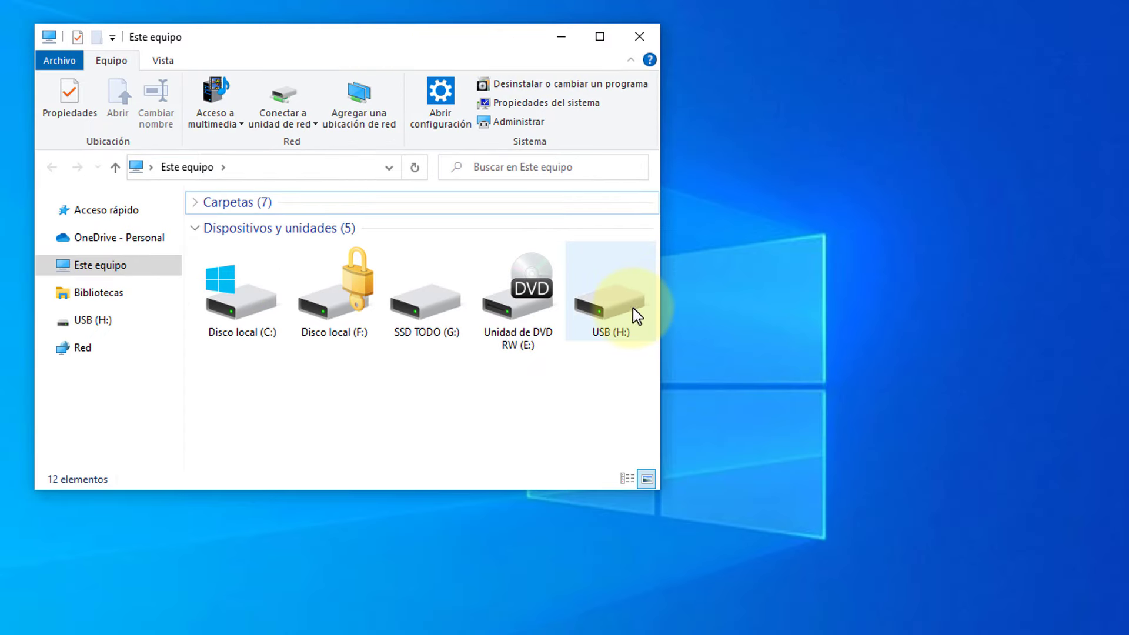
pyautogui.doubleClick(600, 302)
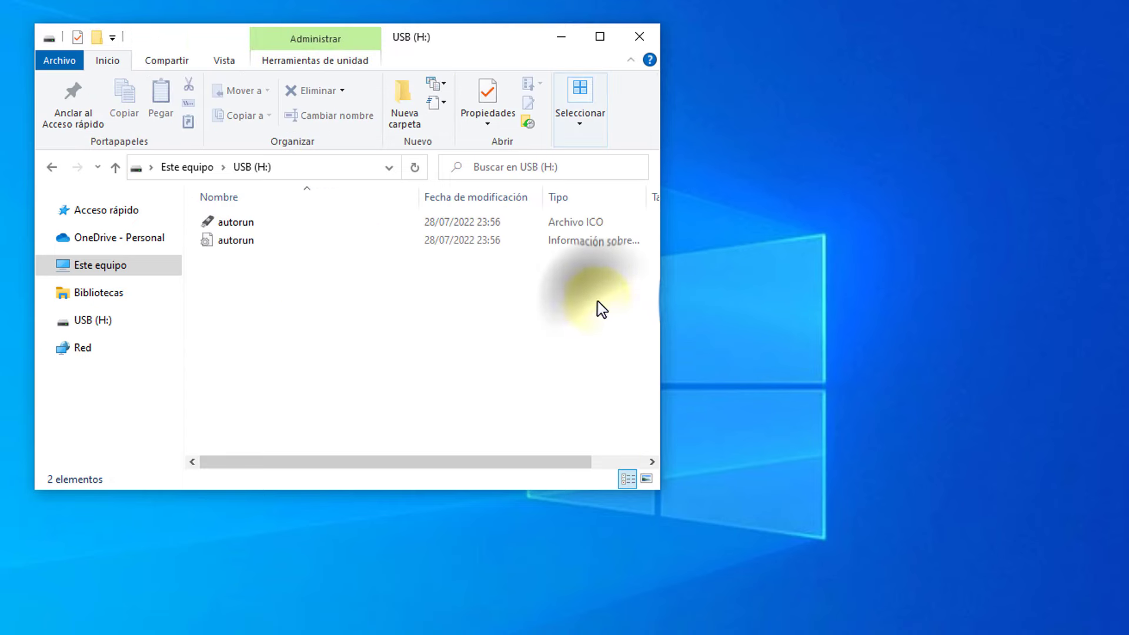
pyautogui.moveTo(244, 299); pyautogui.dragTo(244, 223)
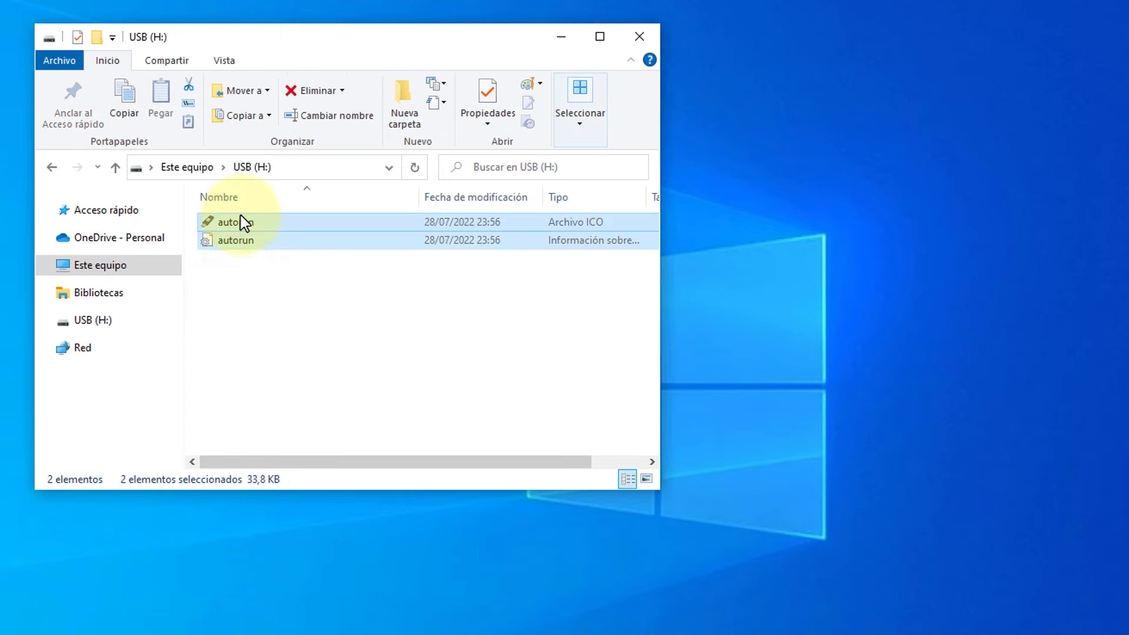
pyautogui.press('Delete')
pyautogui.press('Return')
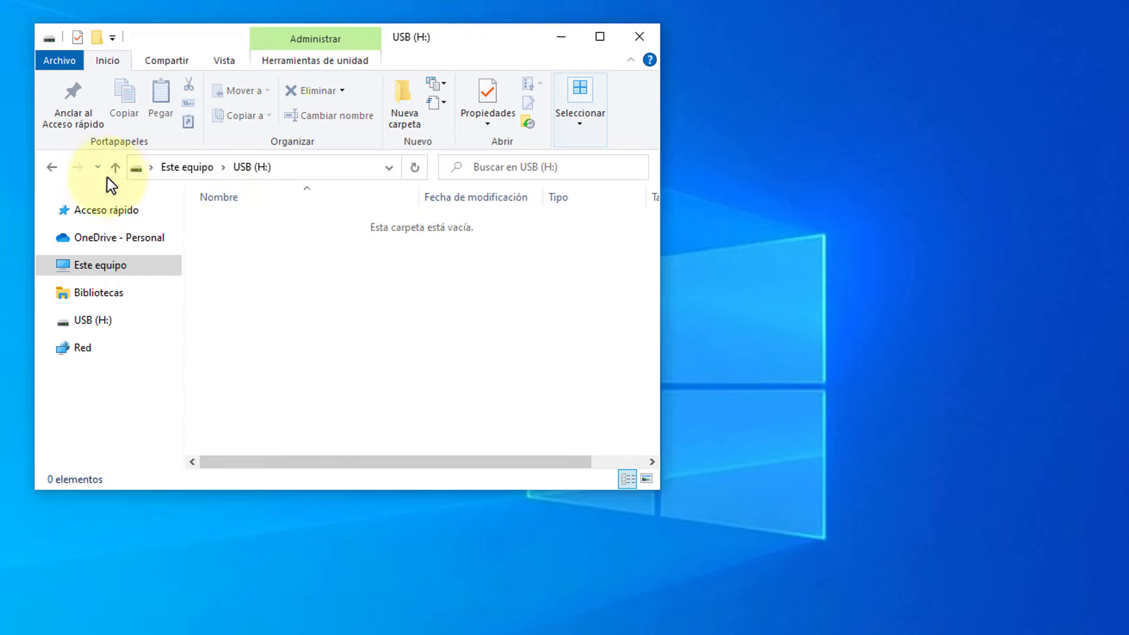
# Quick-format USB (H:) from Este equipo as NTFS with 4096-byte allocation units and label USB, and close the format dialog.
pyautogui.click(53, 167)
pyautogui.rightClick(595, 297)
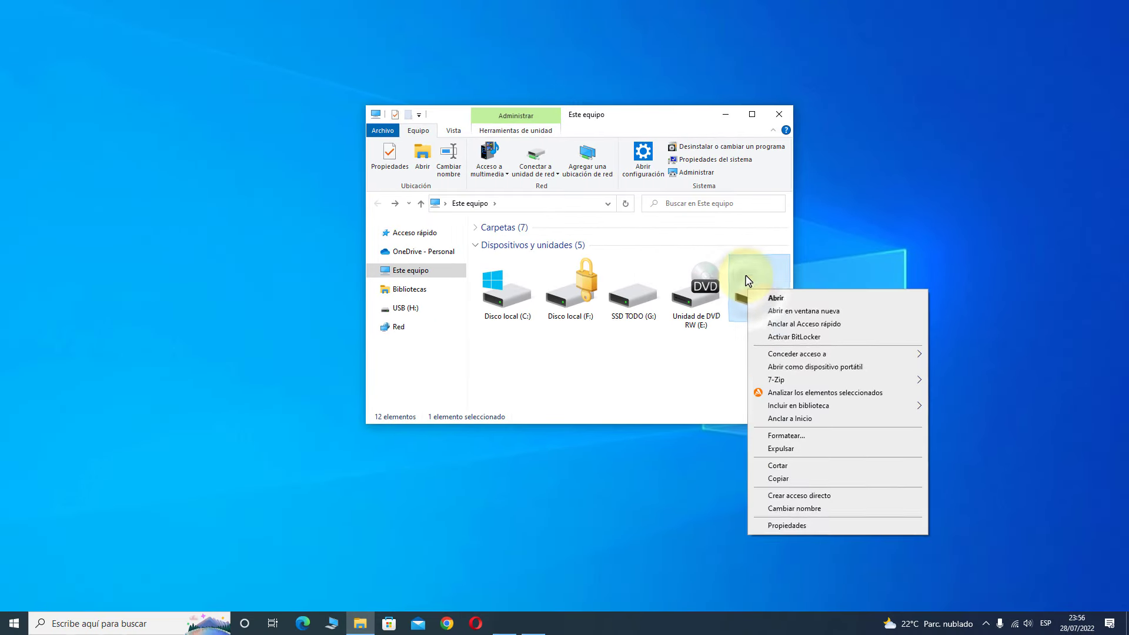
pyautogui.click(785, 421)
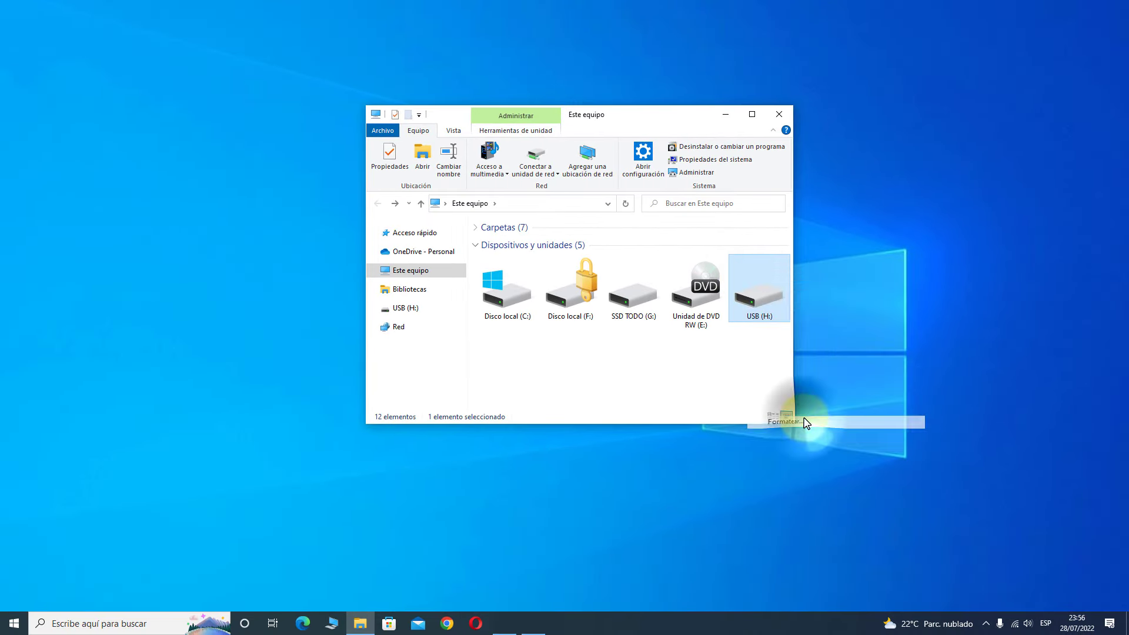
pyautogui.click(491, 527)
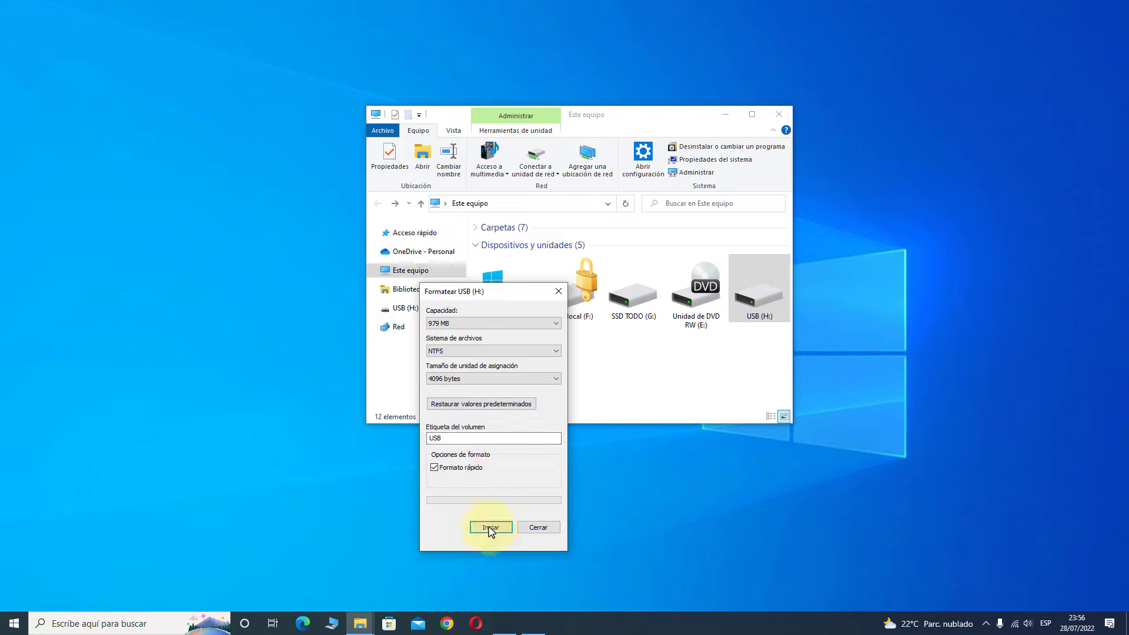
pyautogui.click(618, 312)
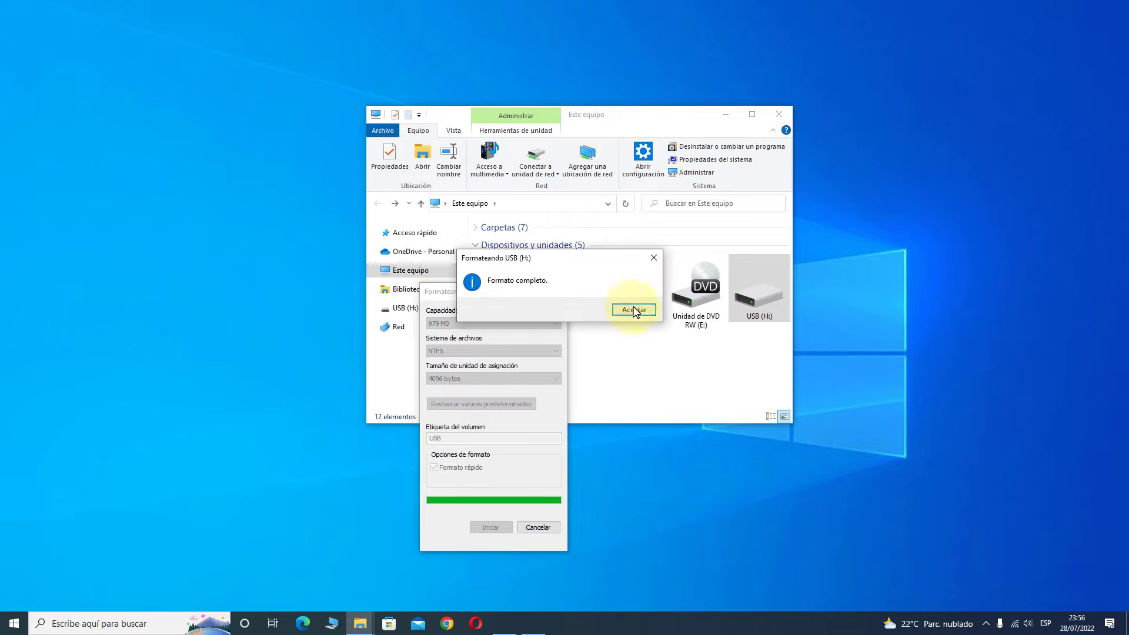
pyautogui.click(632, 310)
pyautogui.click(554, 292)
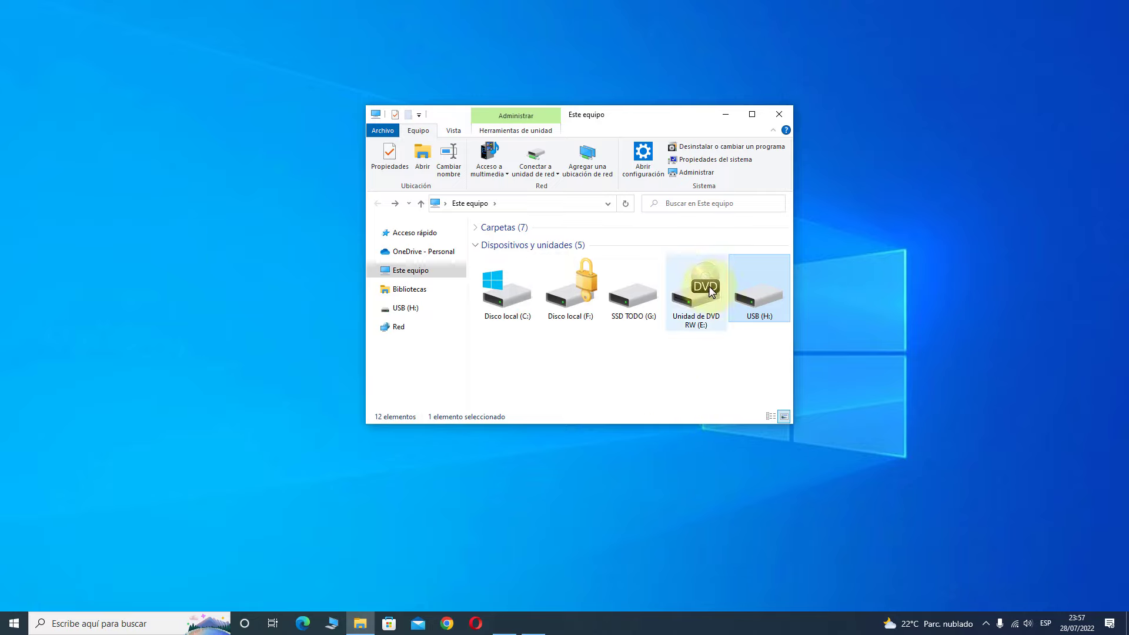
# Switch from File Explorer to Chrome, search Google for "rufus" and open the rufus.ie result.
pyautogui.click(779, 114)
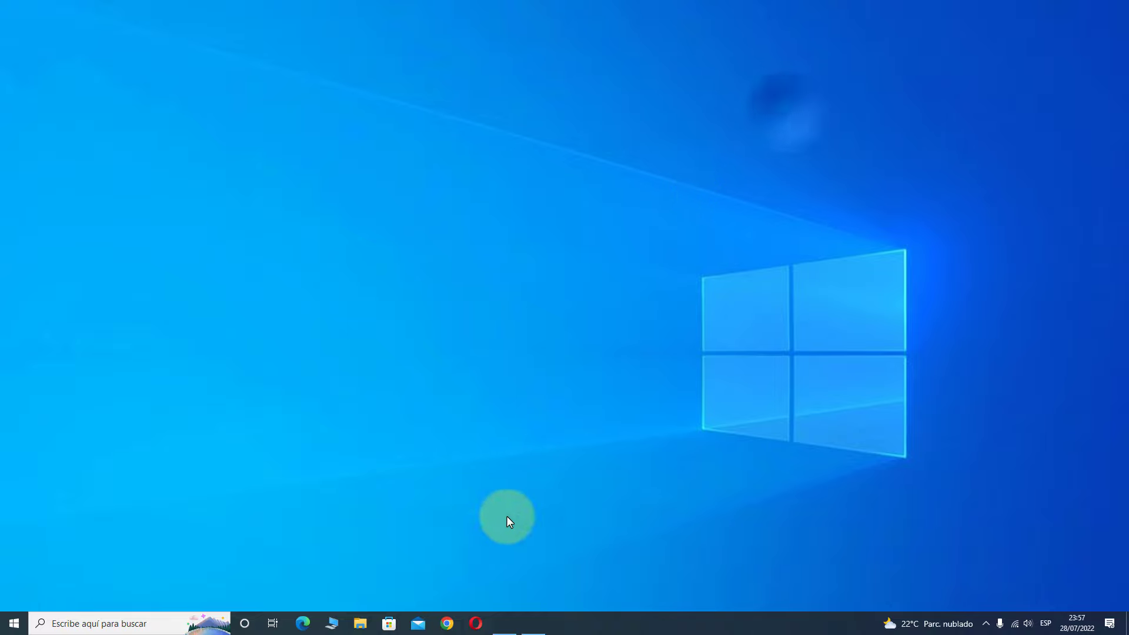
pyautogui.click(447, 623)
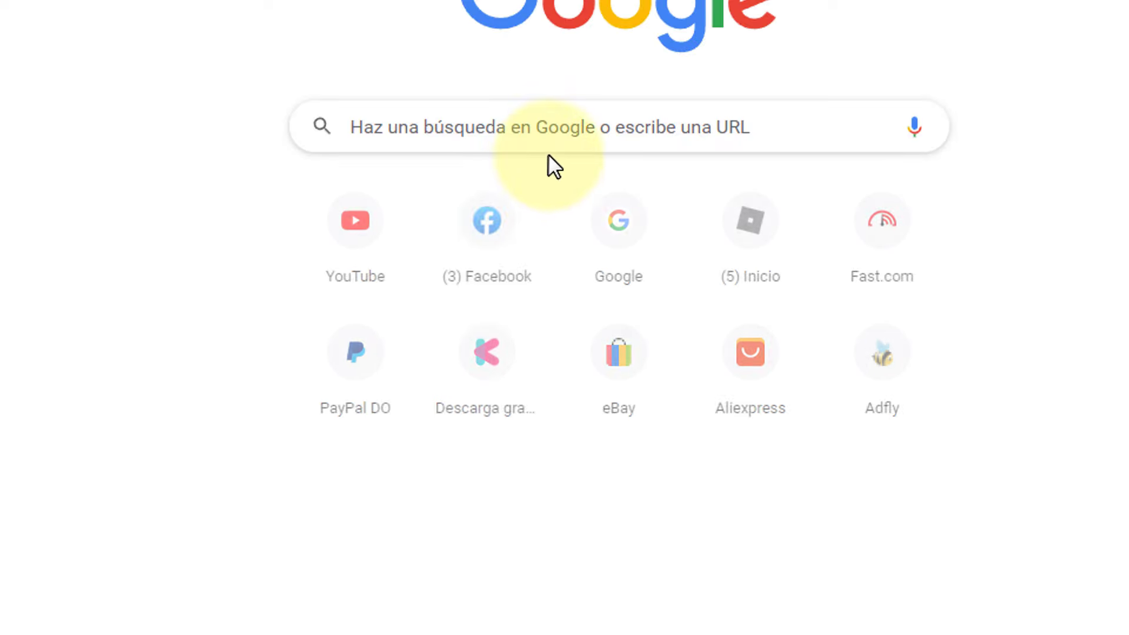
pyautogui.click(603, 224)
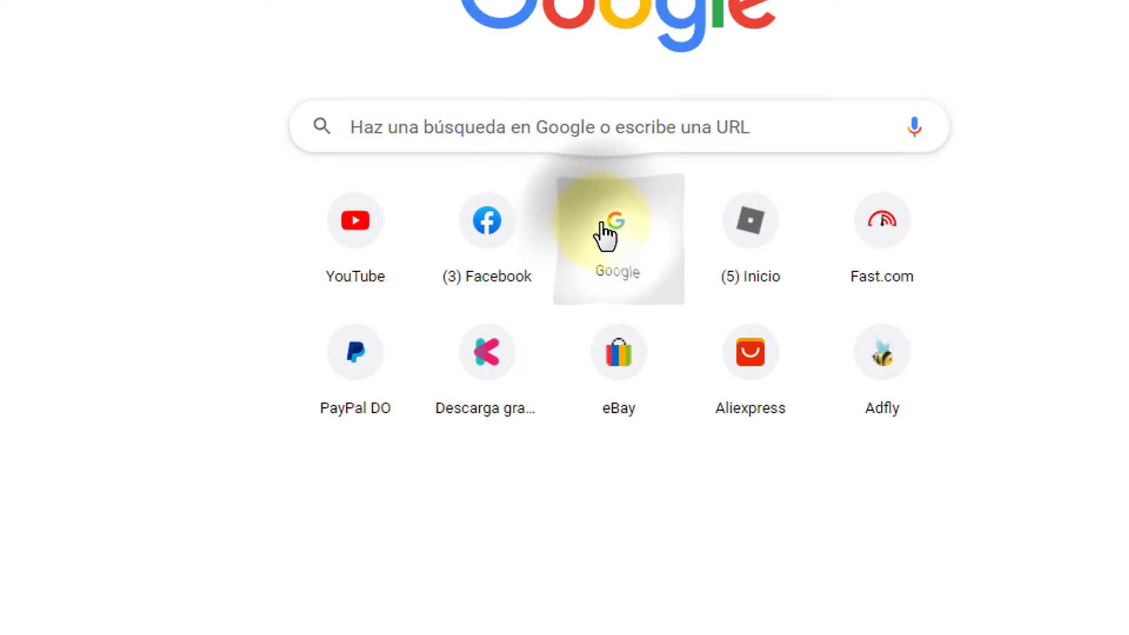
pyautogui.click(437, 186)
pyautogui.write('ru')
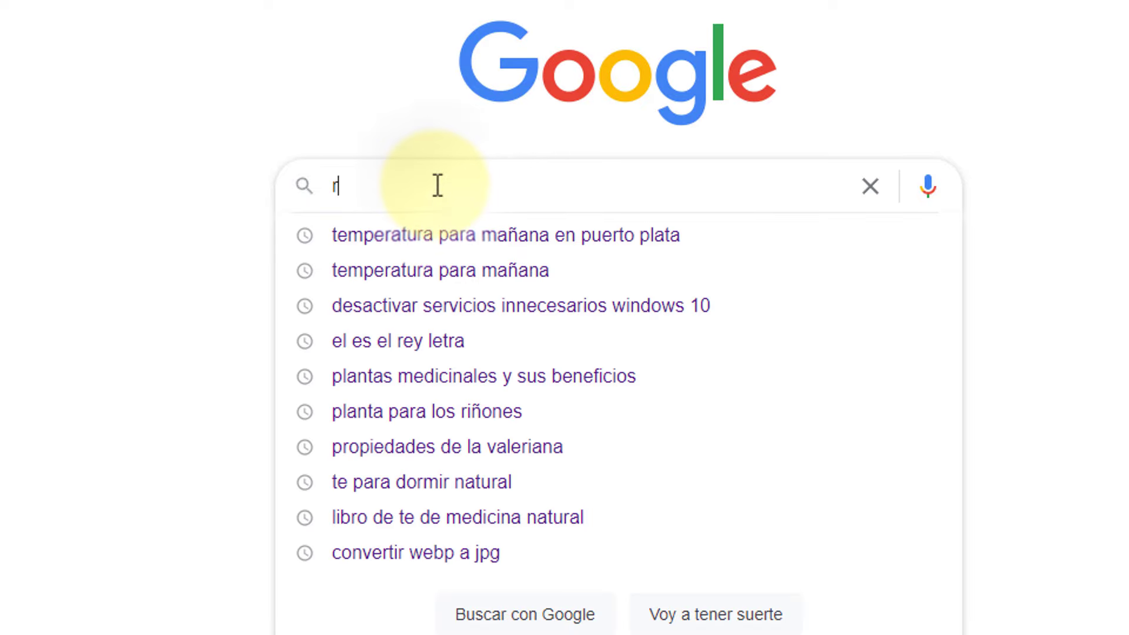
pyautogui.write('fus')
pyautogui.press('Return')
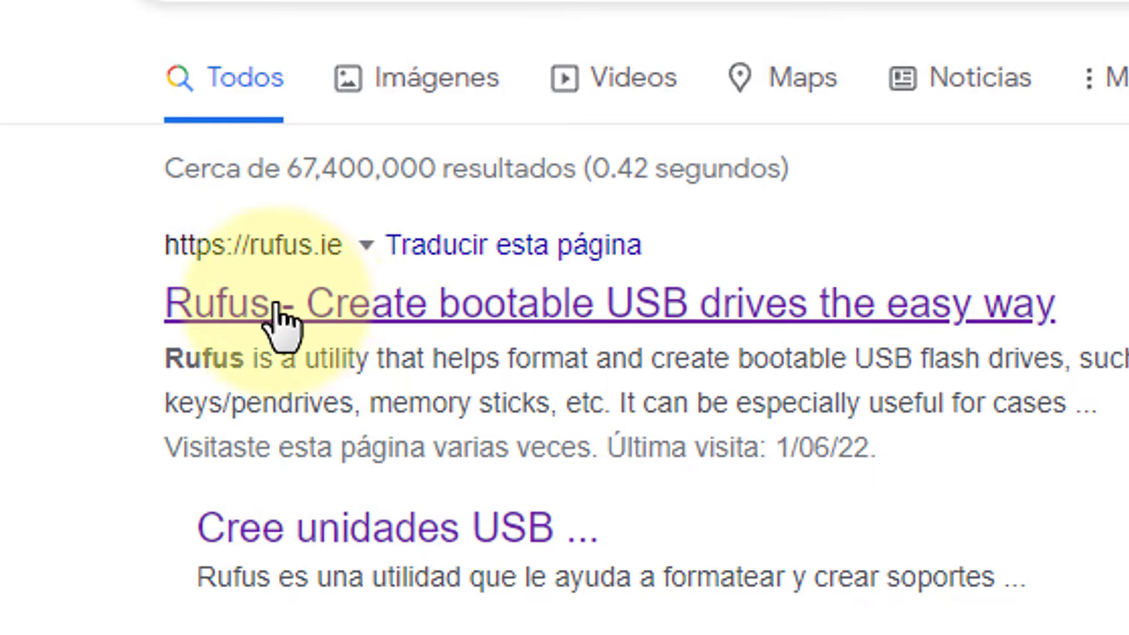
pyautogui.click(389, 294)
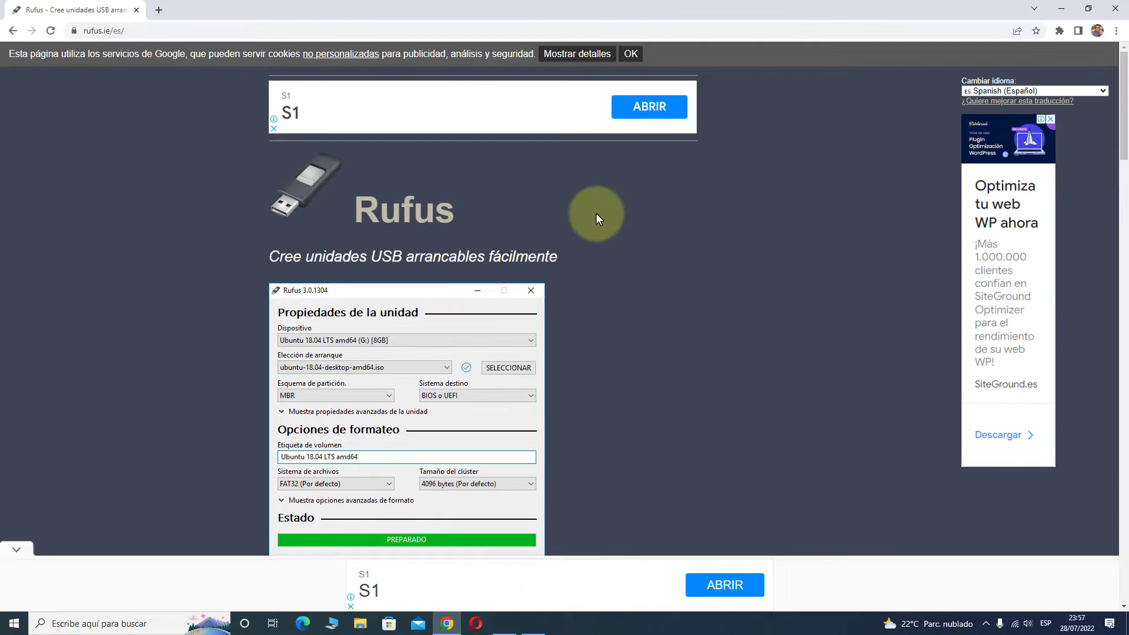
# Download Rufus 3.19 Portable from the Descargar section and dismiss the advertisement that covers the page.
pyautogui.scroll(-8, 593, 223)
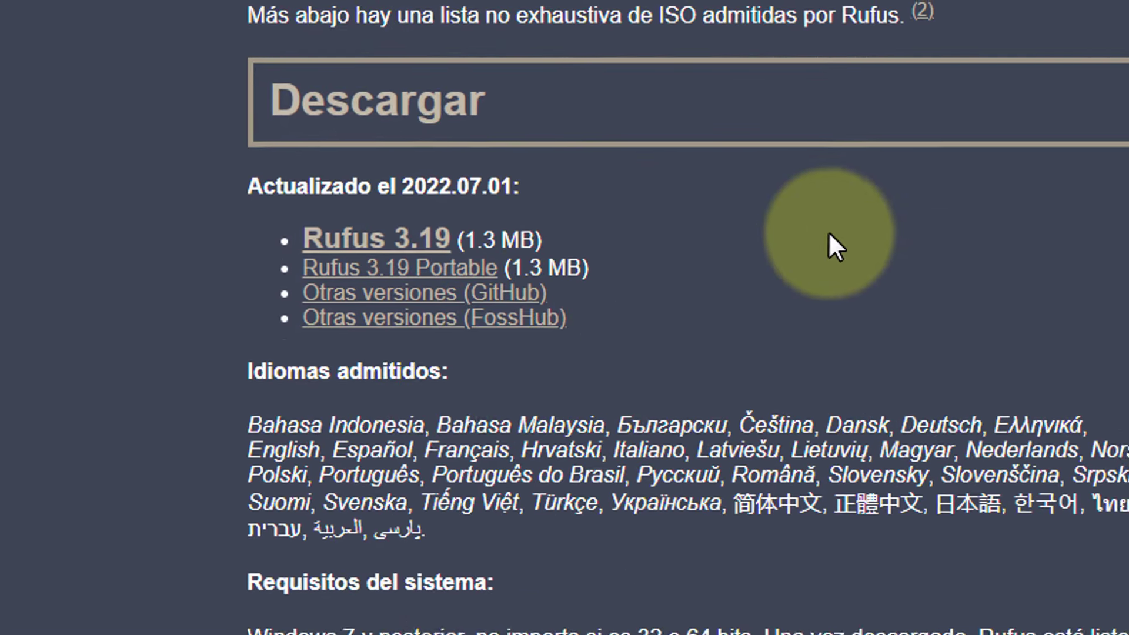
pyautogui.click(367, 269)
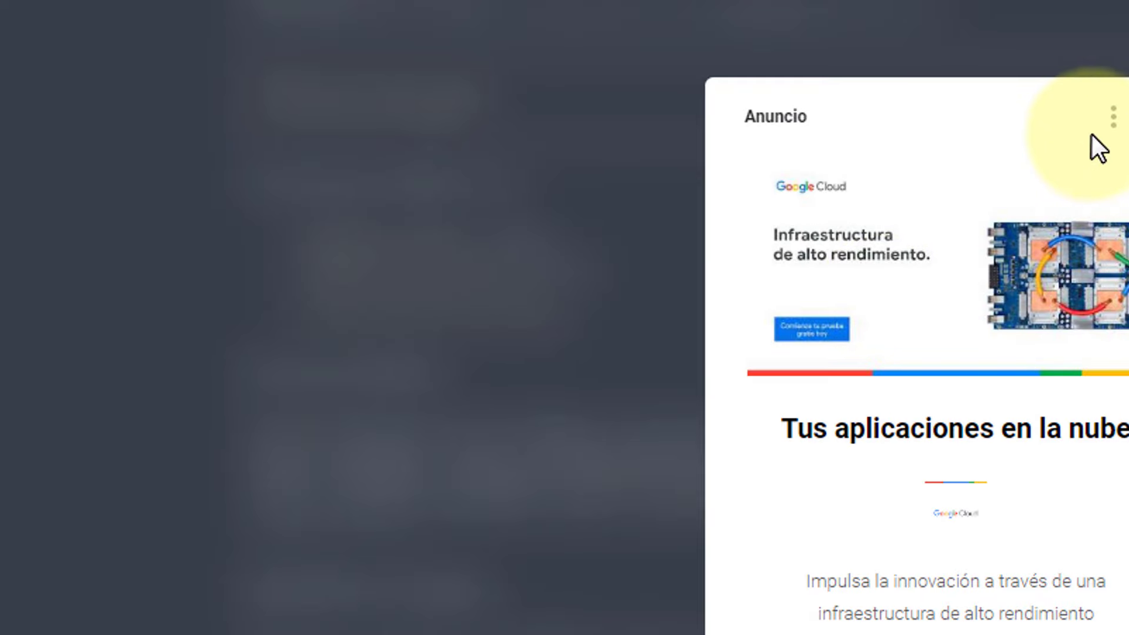
pyautogui.click(1119, 116)
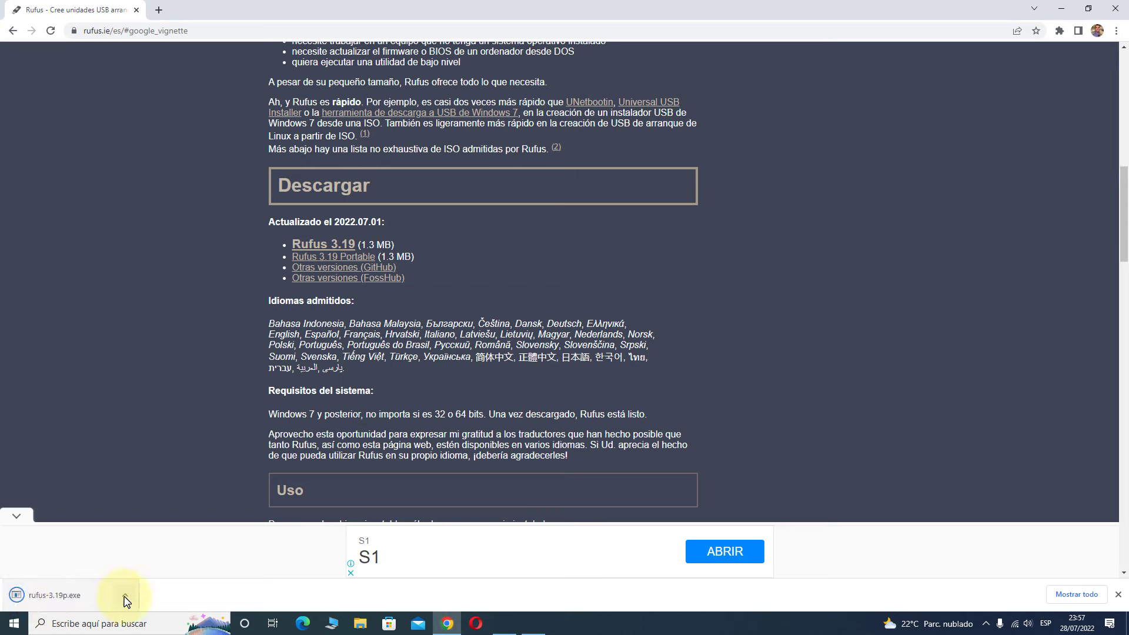
# Show the downloaded rufus-3.19p.exe in its folder, and close both the folder window and Chrome.
pyautogui.click(125, 595)
pyautogui.click(163, 557)
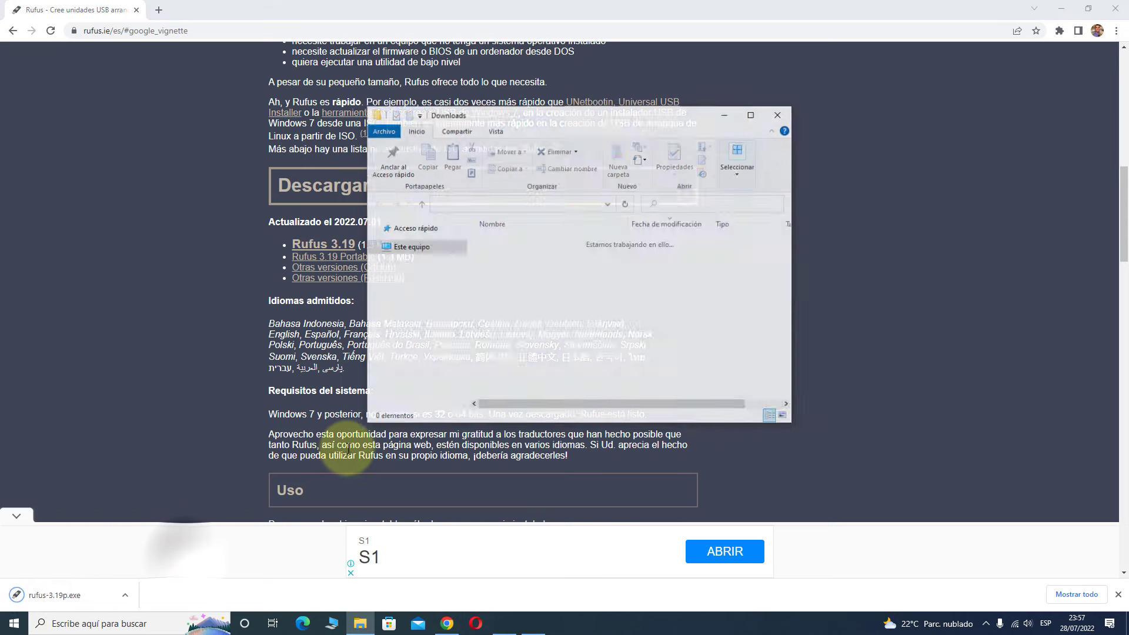
pyautogui.click(779, 114)
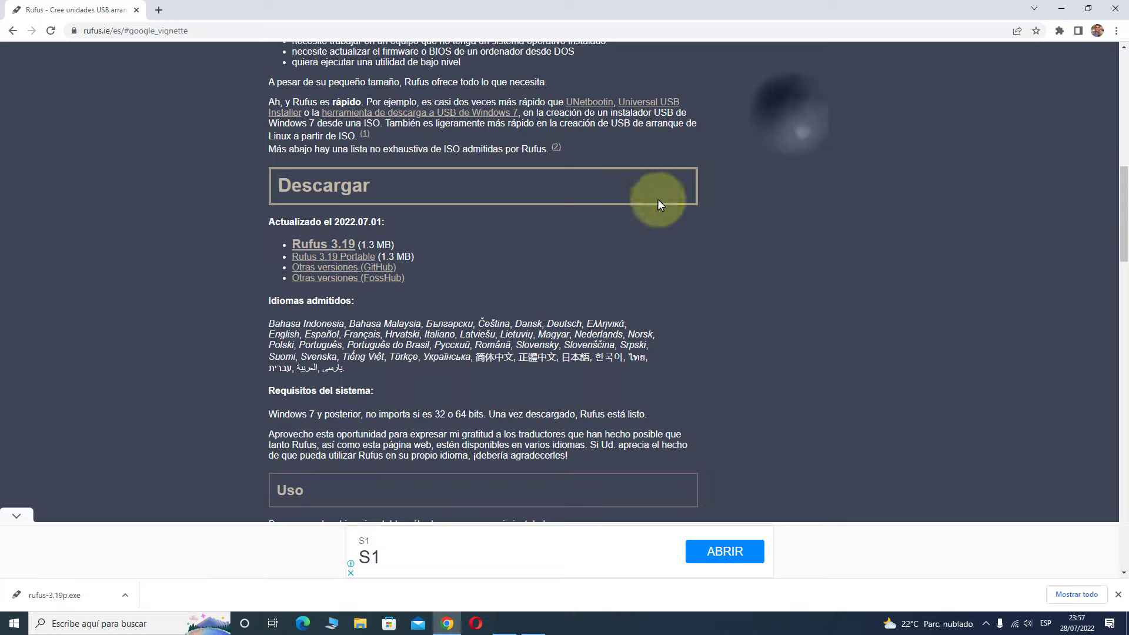
pyautogui.click(1115, 8)
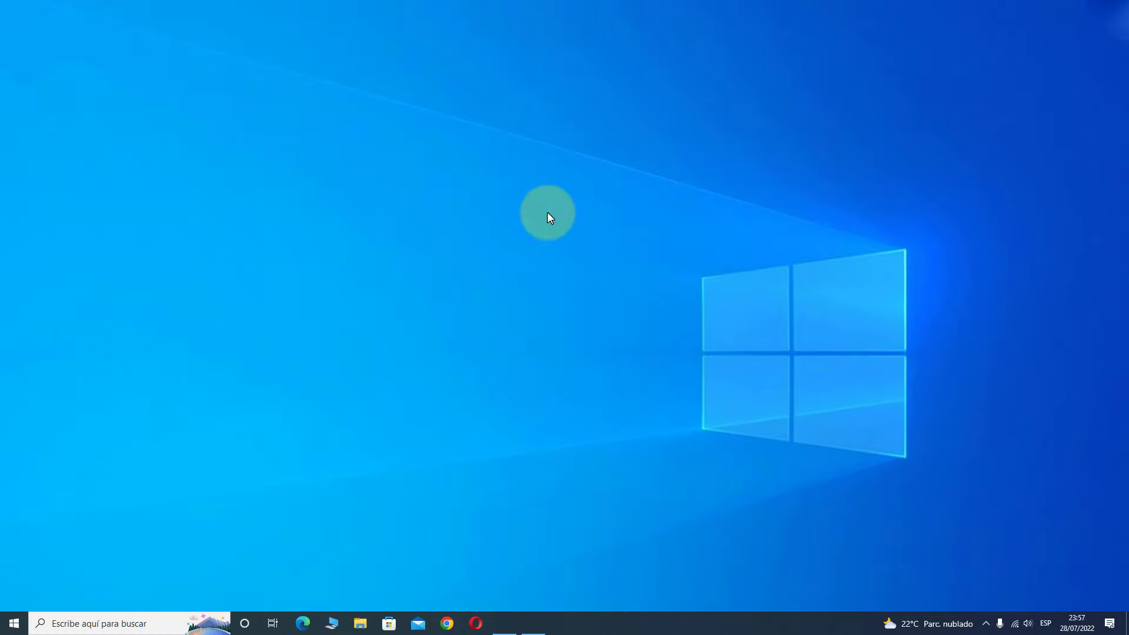
pyautogui.click(611, 246)
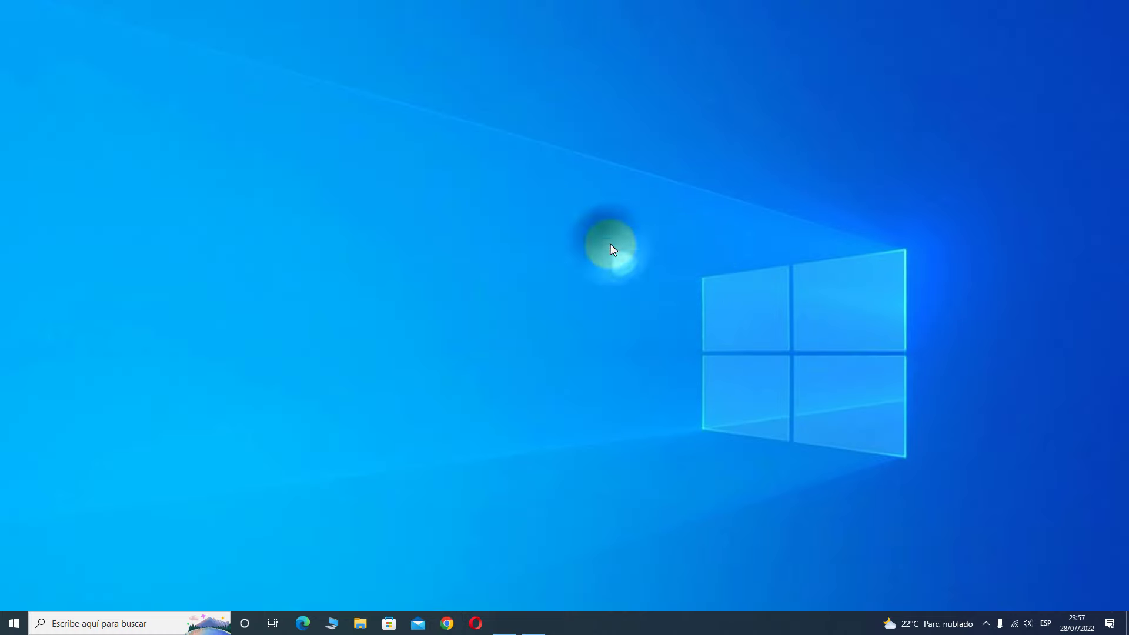